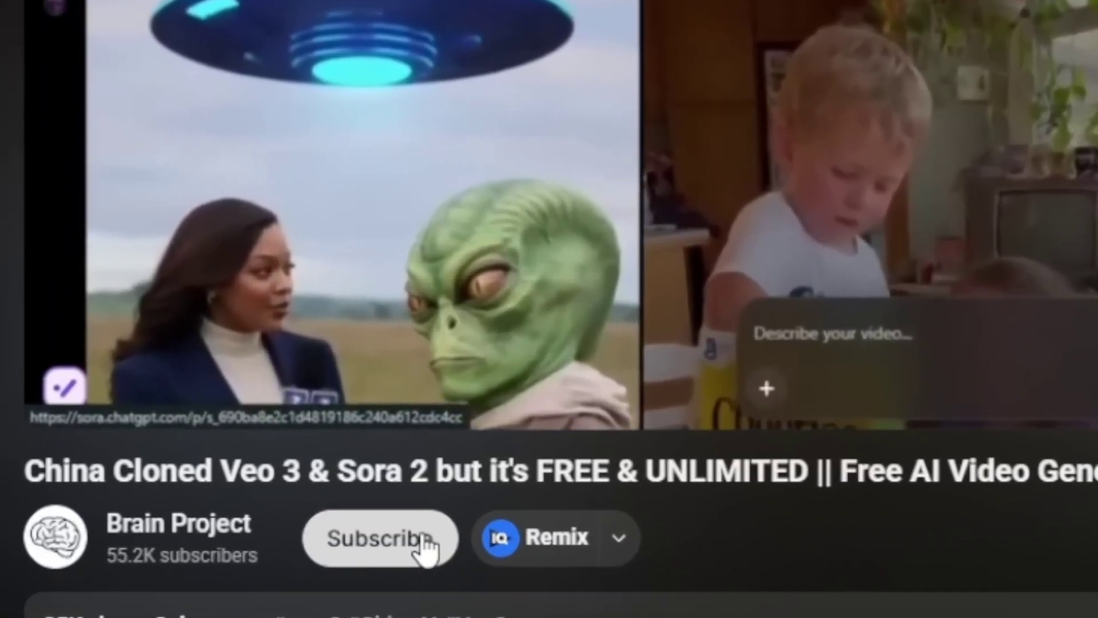
# - Subscribe to the AI video channel with the bell set to All notifications
pyautogui.click(423, 546)
pyautogui.click(469, 558)
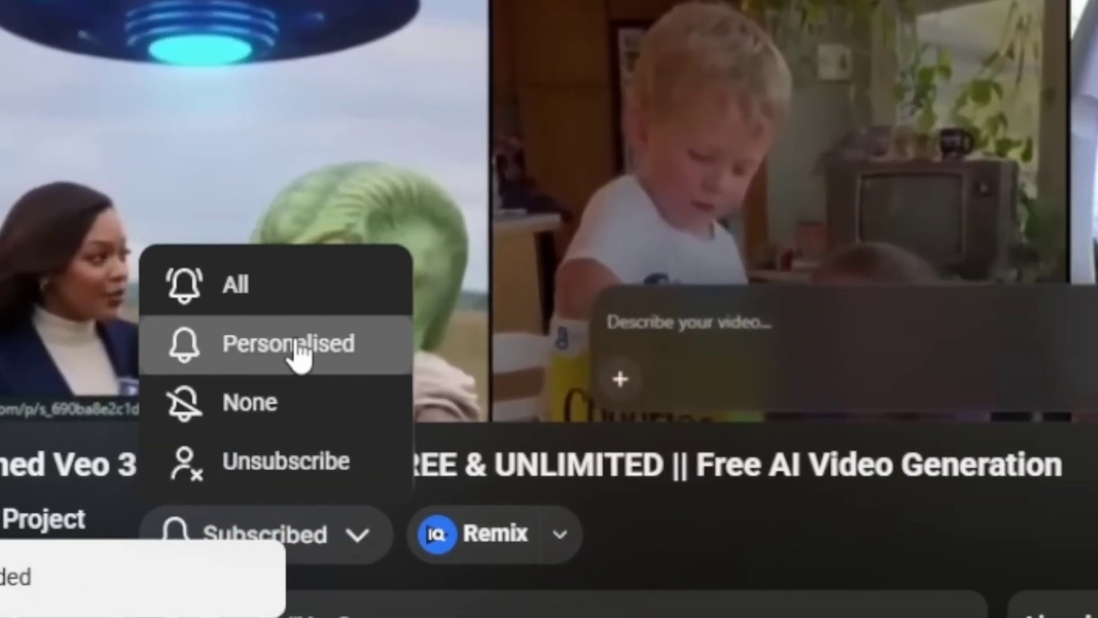
pyautogui.click(467, 330)
# - Like the video and start a comment reading 'i want the full document'
pyautogui.click(801, 544)
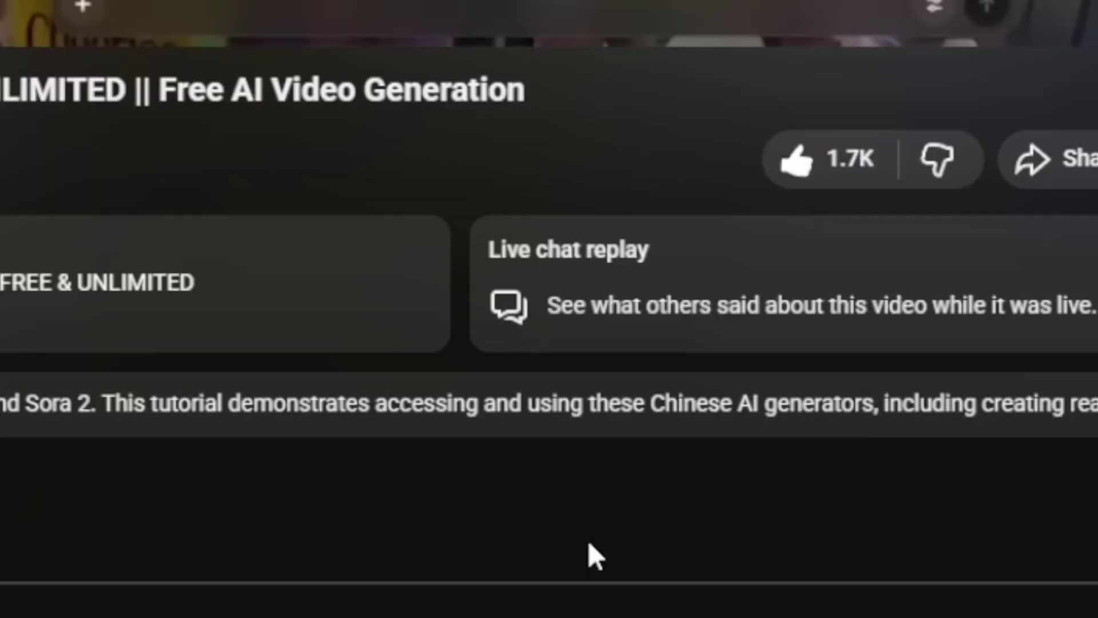
pyautogui.scroll(-3, 430, 458)
pyautogui.write('i want the full docum')
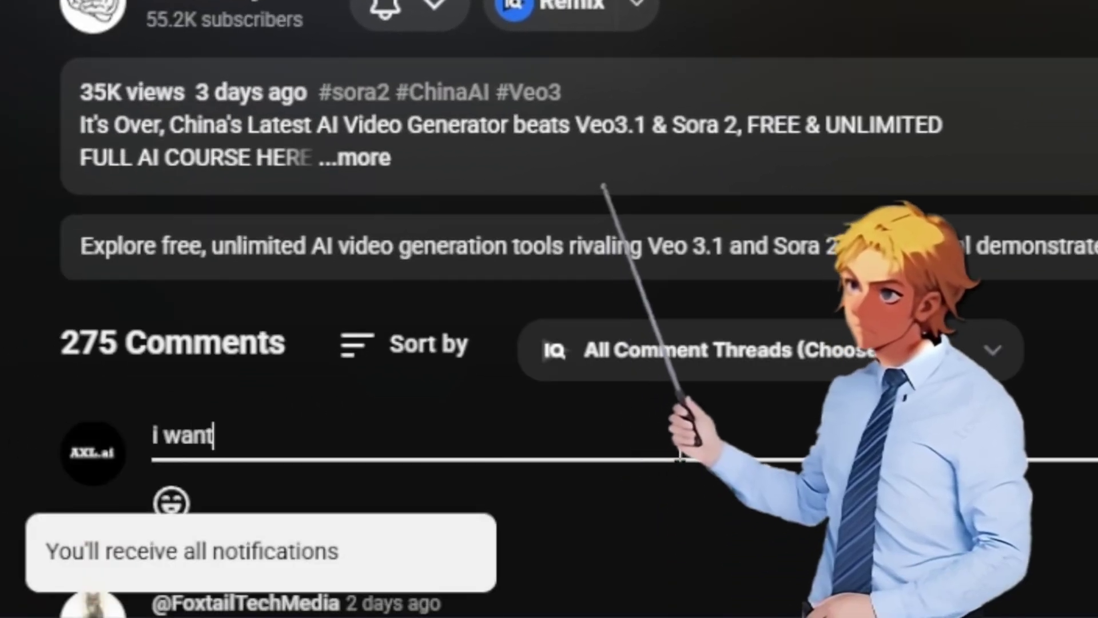
pyautogui.write('ent')
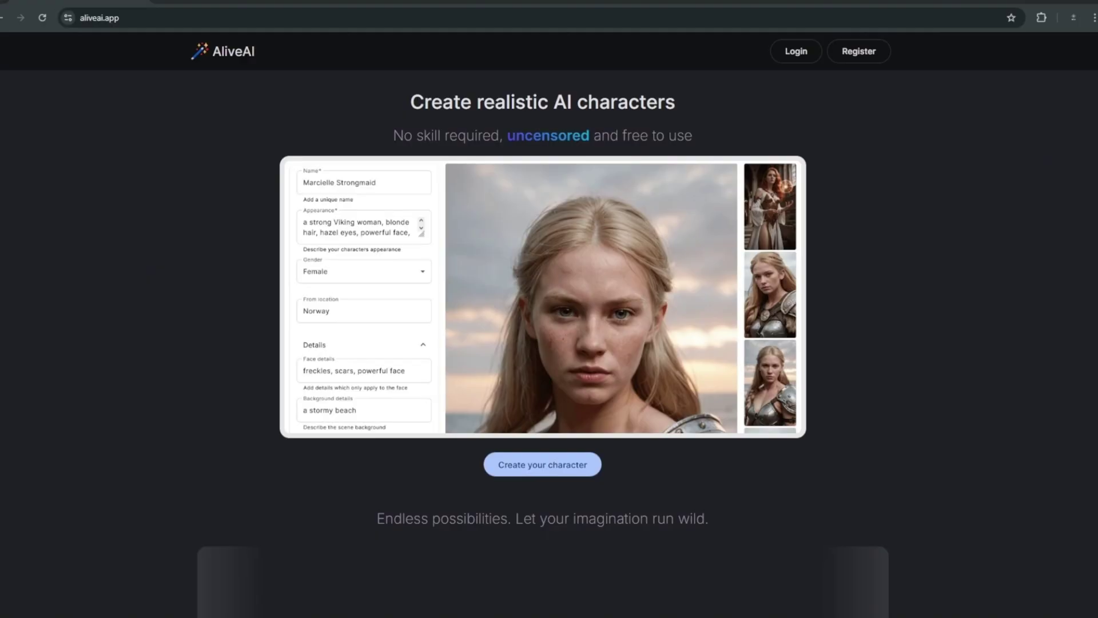
pyautogui.moveTo(380, 129); pyautogui.dragTo(695, 150)
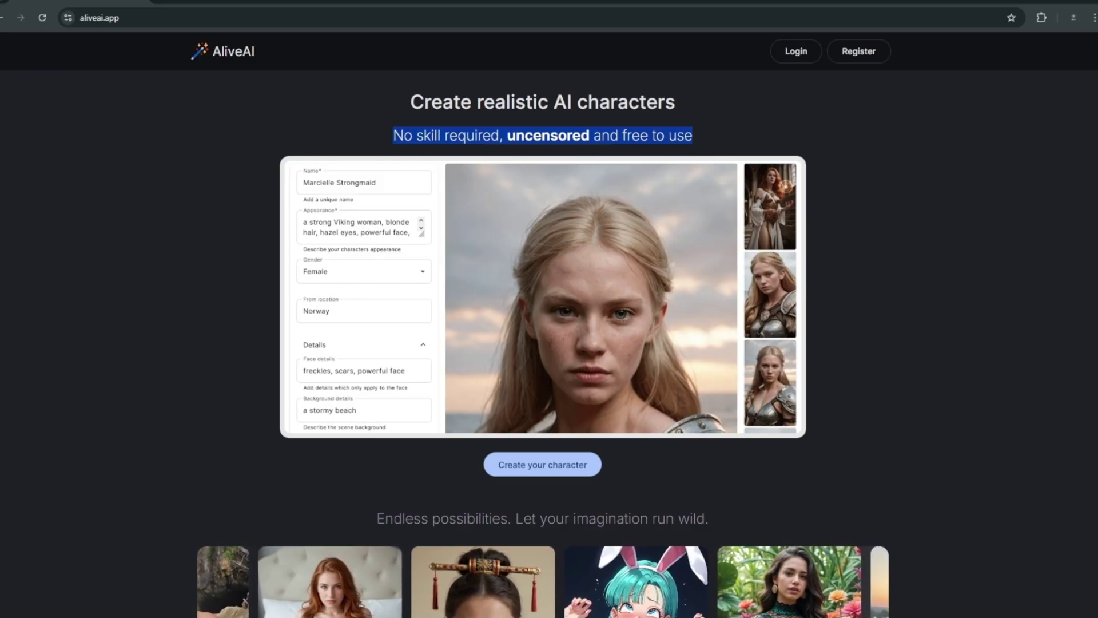
pyautogui.scroll(-10, 549, 308)
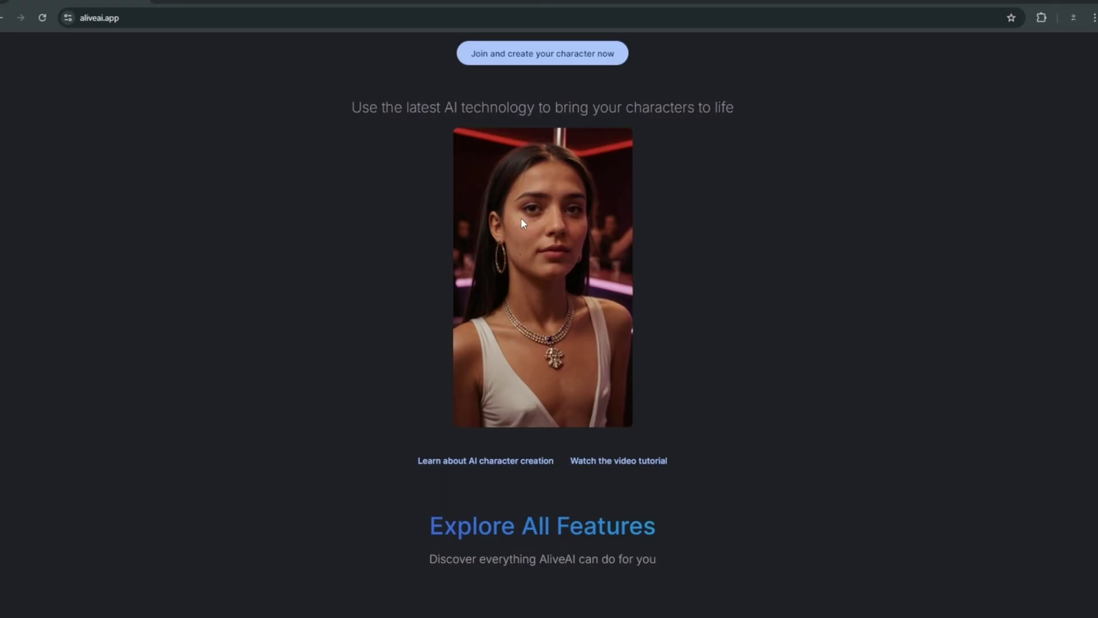
pyautogui.scroll(-1, 937, 445)
pyautogui.scroll(1, 936, 442)
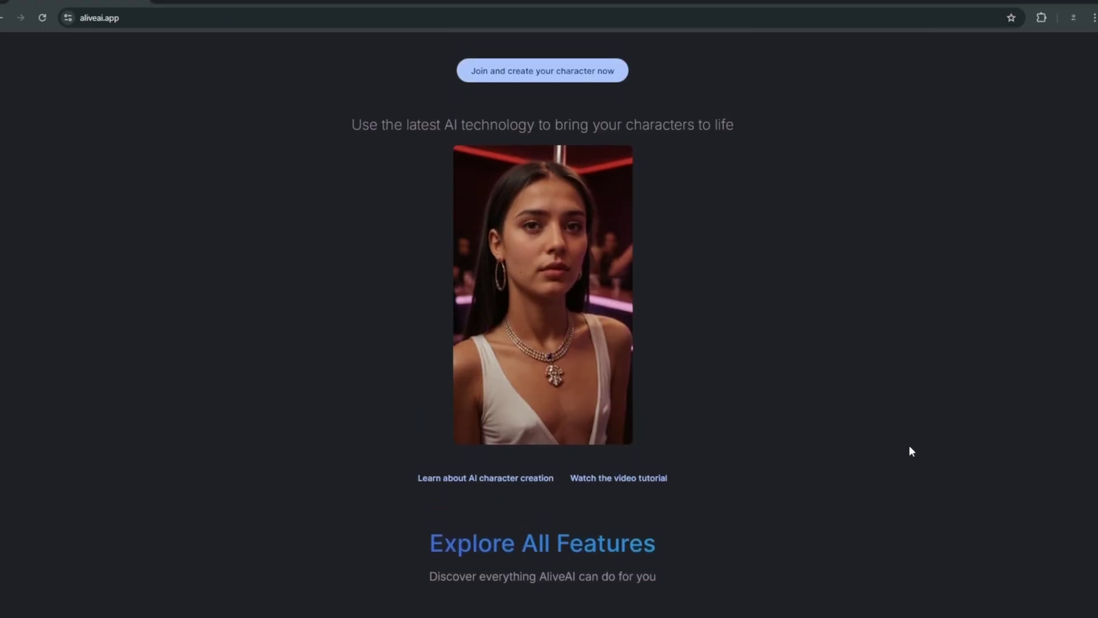
# - Sign up with the Google account and keep Creative v2 as the model
pyautogui.click(528, 71)
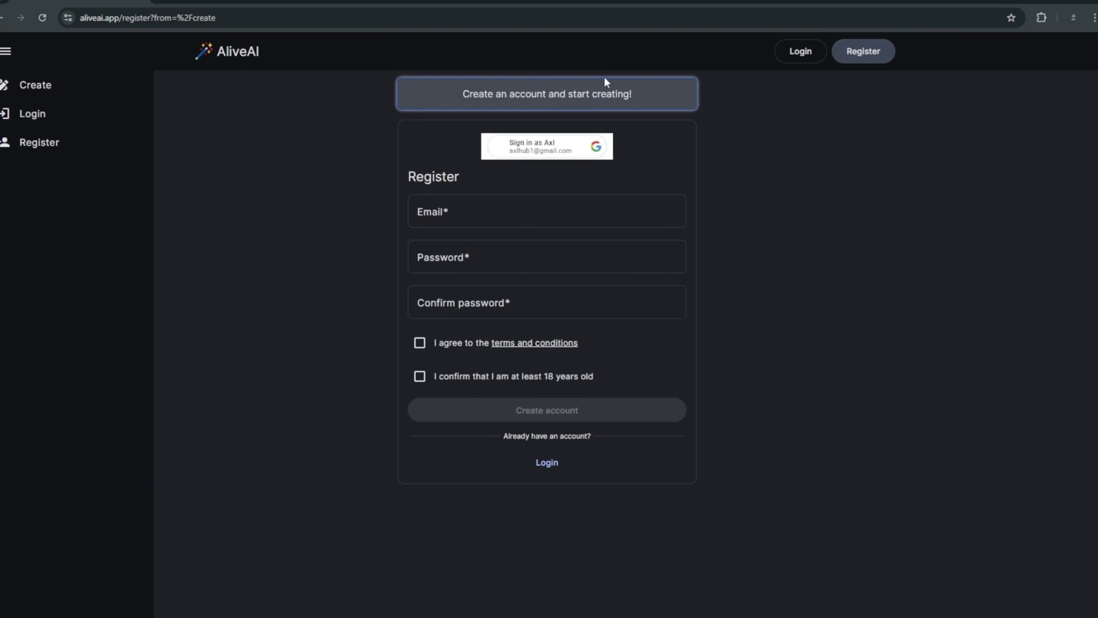
pyautogui.click(526, 148)
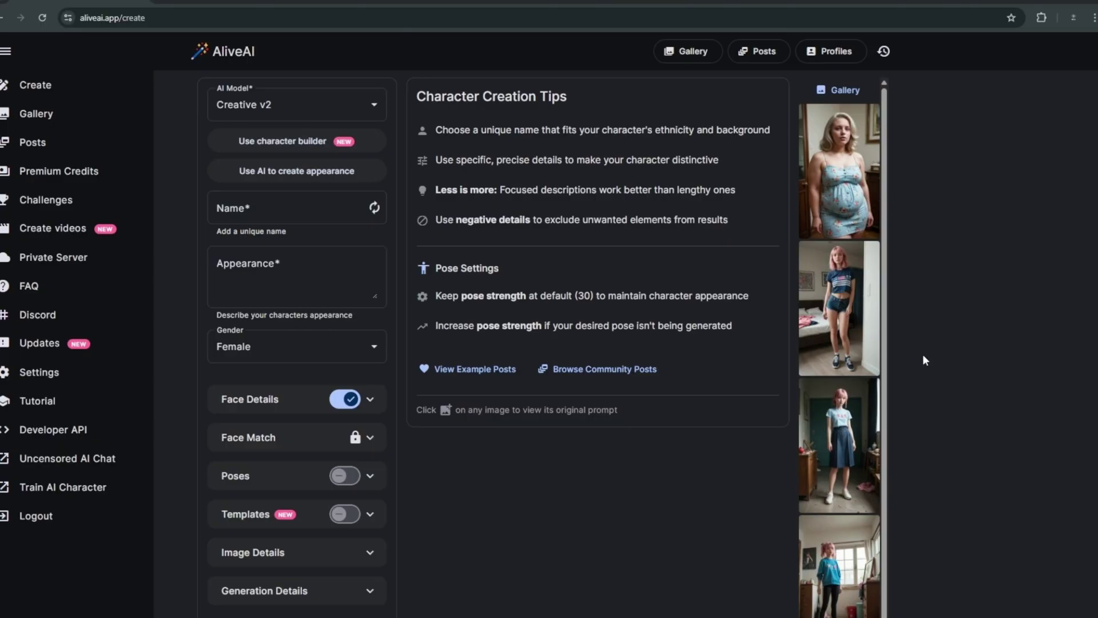
pyautogui.click(335, 105)
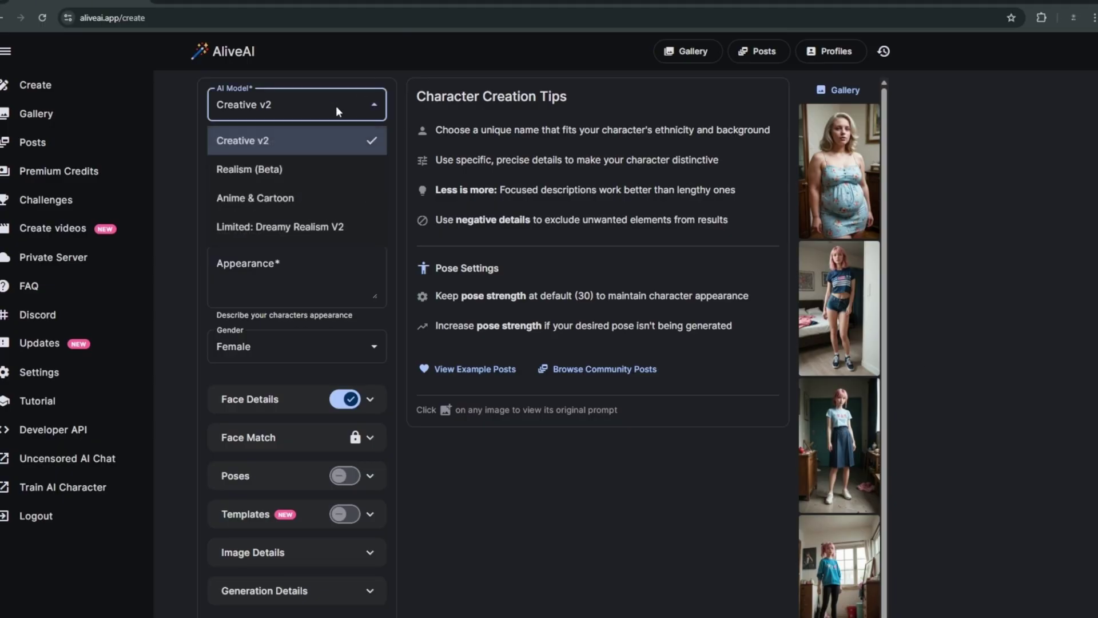
pyautogui.click(242, 149)
# - Name the character Marcel with the appearance 'a blonde lady with freckles'
pyautogui.click(257, 208)
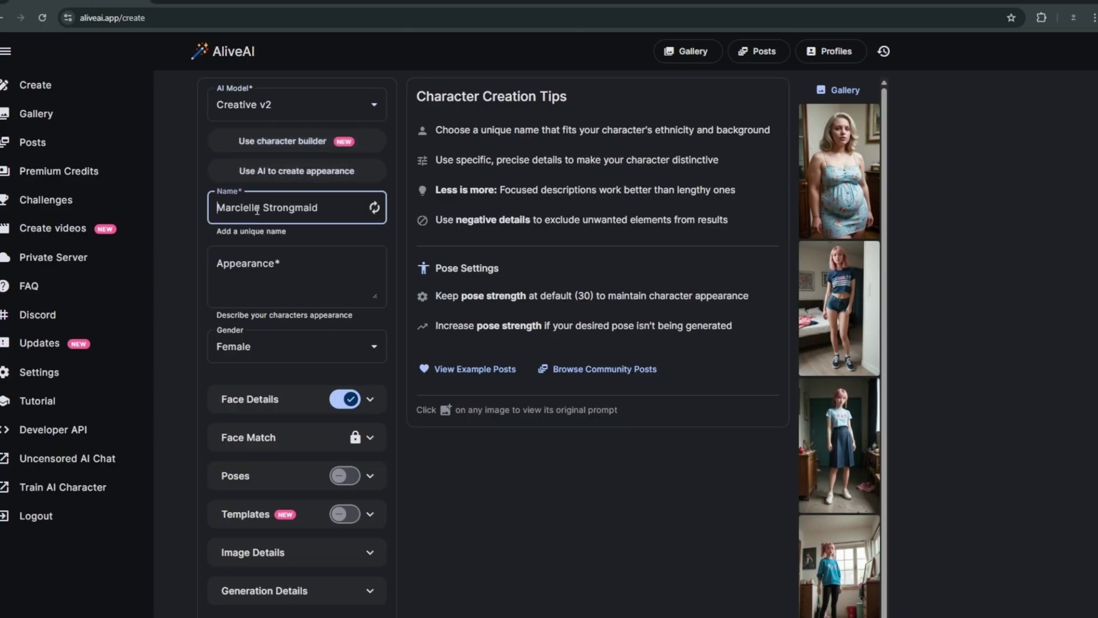
pyautogui.hotkey('ctrl', 'a')
pyautogui.write('Marcel')
pyautogui.click(243, 287)
pyautogui.write('a strong viking woman, blonde hair, hazel eyes, powerful face, wearing viking armour')
pyautogui.hotkey('ctrl', 'a')
pyautogui.press('BackSpace')
pyautogui.write('a blonde lady with f')
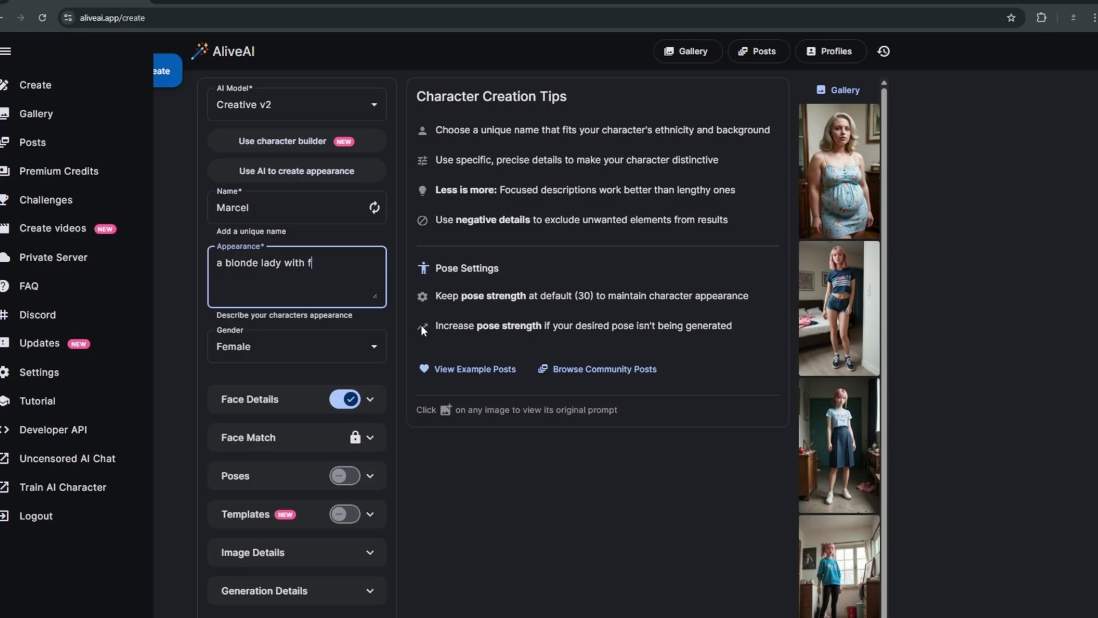
pyautogui.press('BackSpace')
pyautogui.write('freckles')
# - Expand Face Details and keep Realism as the face model
pyautogui.click(371, 400)
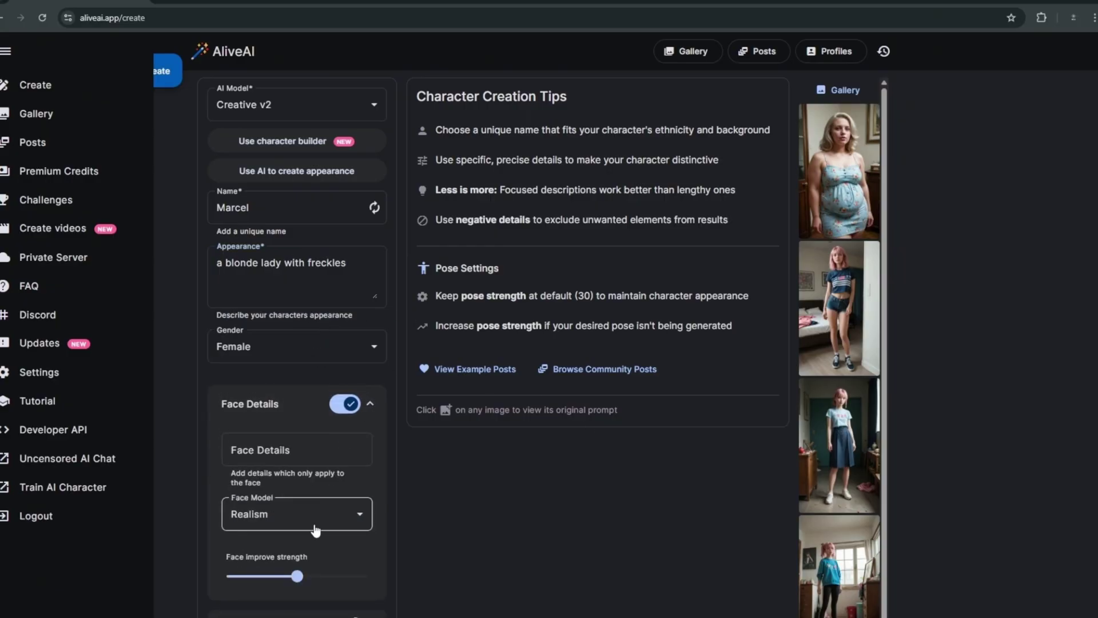
pyautogui.click(345, 519)
pyautogui.click(246, 548)
# - Collapse Face Details and zoom in to inspect the generated freckled portrait
pyautogui.click(370, 407)
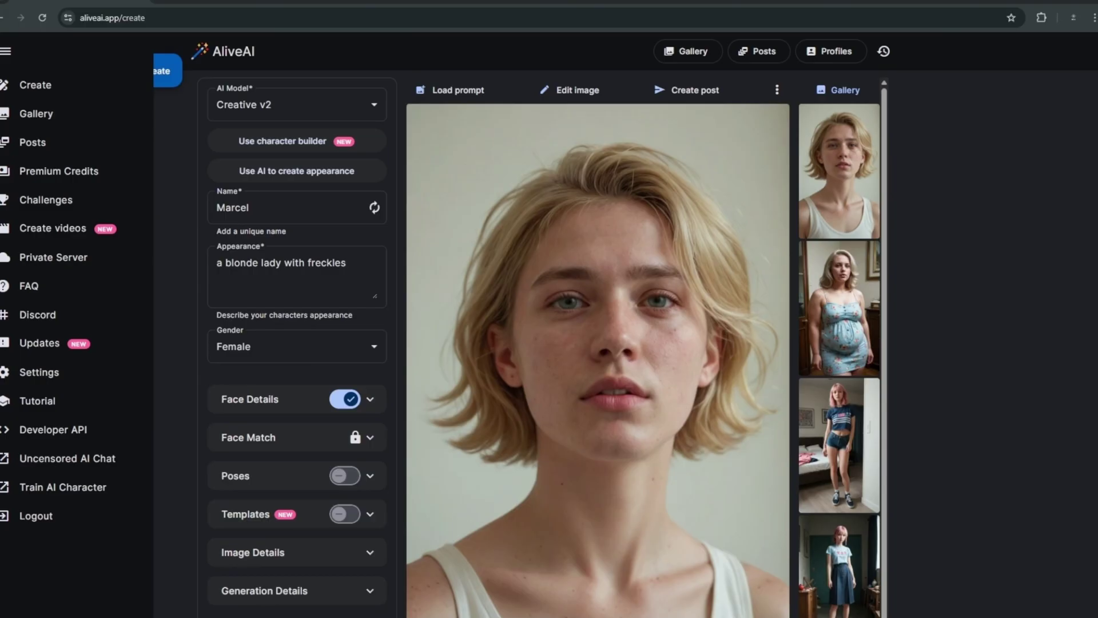
pyautogui.hotkey('ctrl', '+')
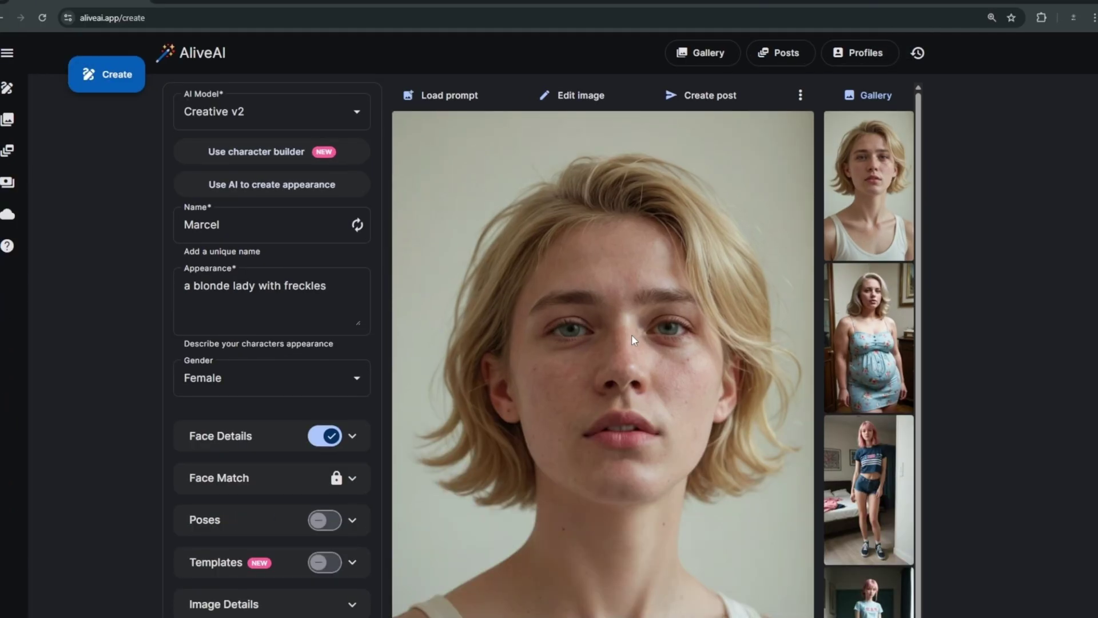
pyautogui.hotkey('ctrl', '-')
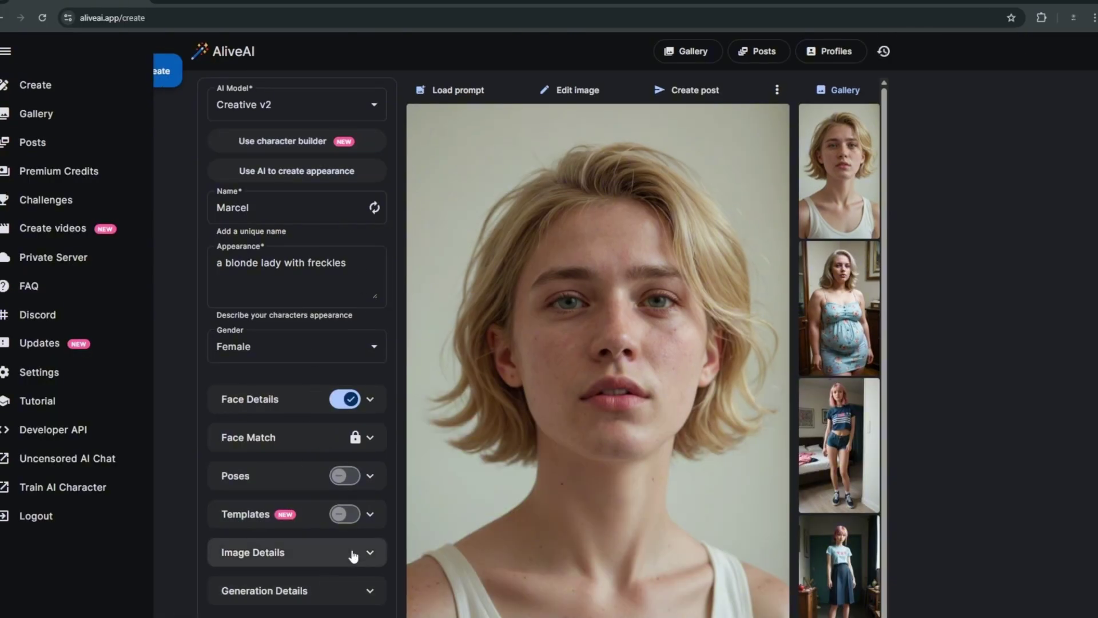
# - Browse the Standing pose options, then expand Generation Details to view aspect ratio
pyautogui.click(370, 476)
pyautogui.click(297, 613)
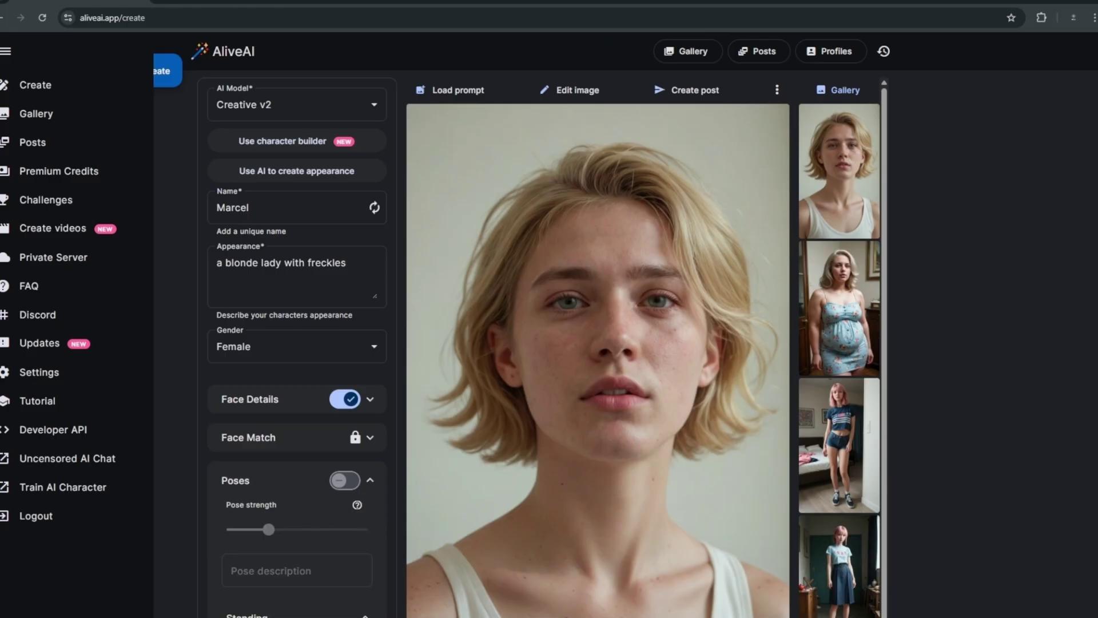
pyautogui.click(370, 479)
pyautogui.click(353, 578)
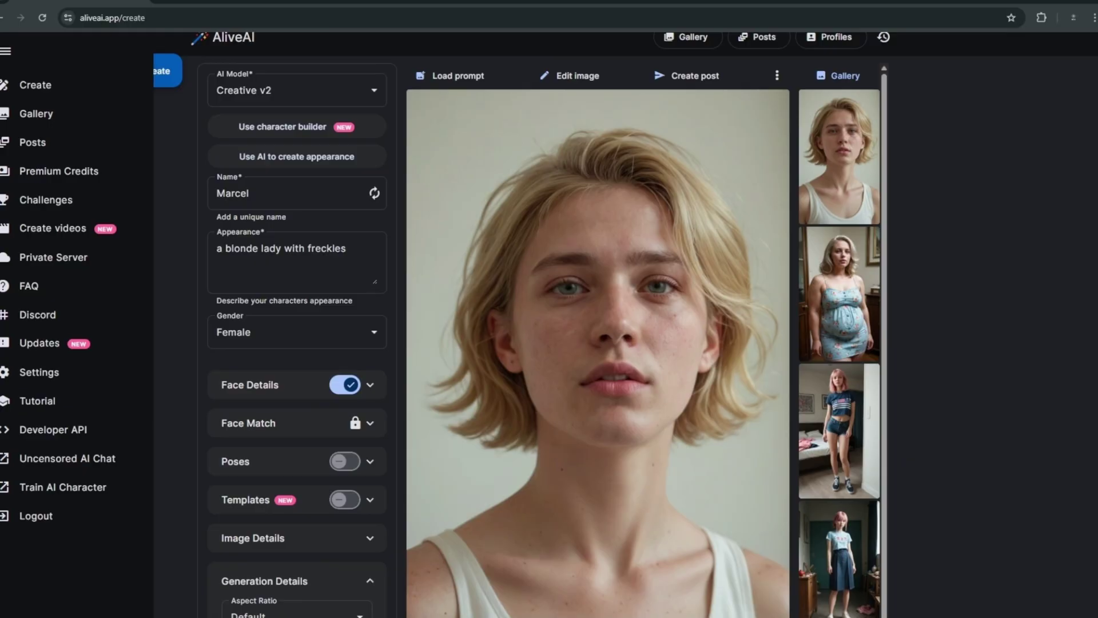
# - Set the From location to 'norway' and generate a new portrait of her
pyautogui.click(368, 538)
pyautogui.click(286, 578)
pyautogui.write('norway')
pyautogui.press('Tab')
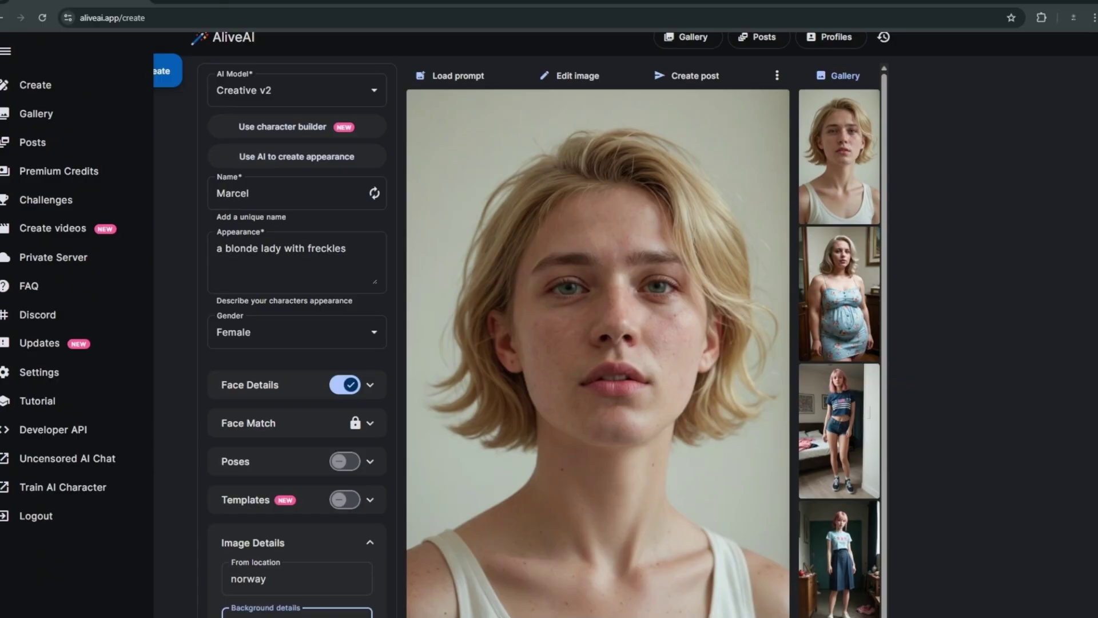
pyautogui.click(168, 70)
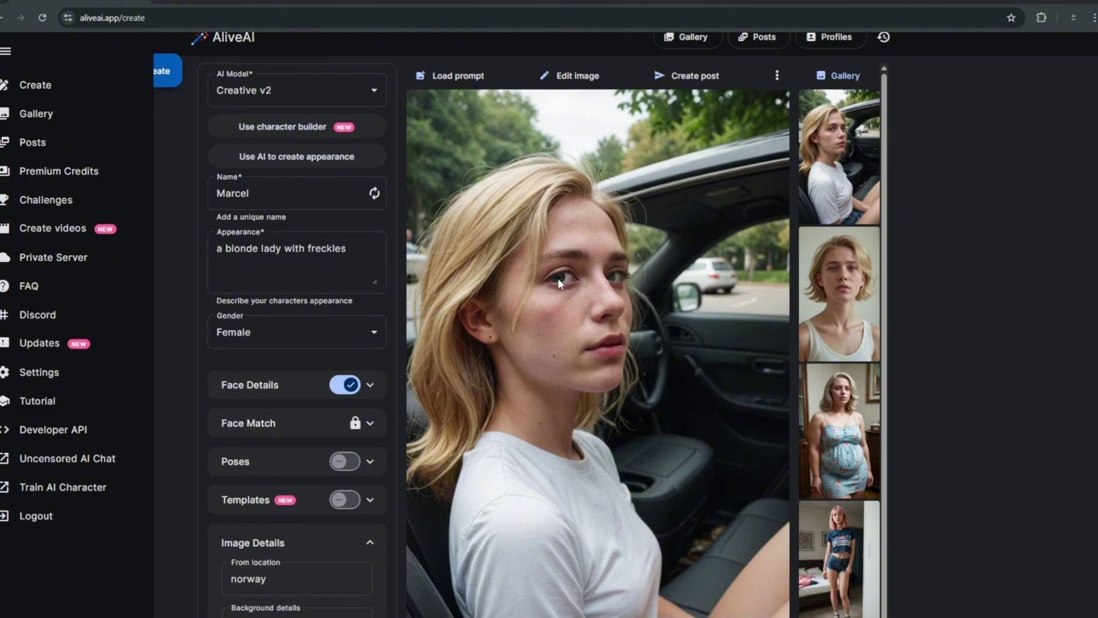
# - Bring up the white tank top portrait and choose to inpaint a specific area
pyautogui.click(379, 489)
pyautogui.click(595, 77)
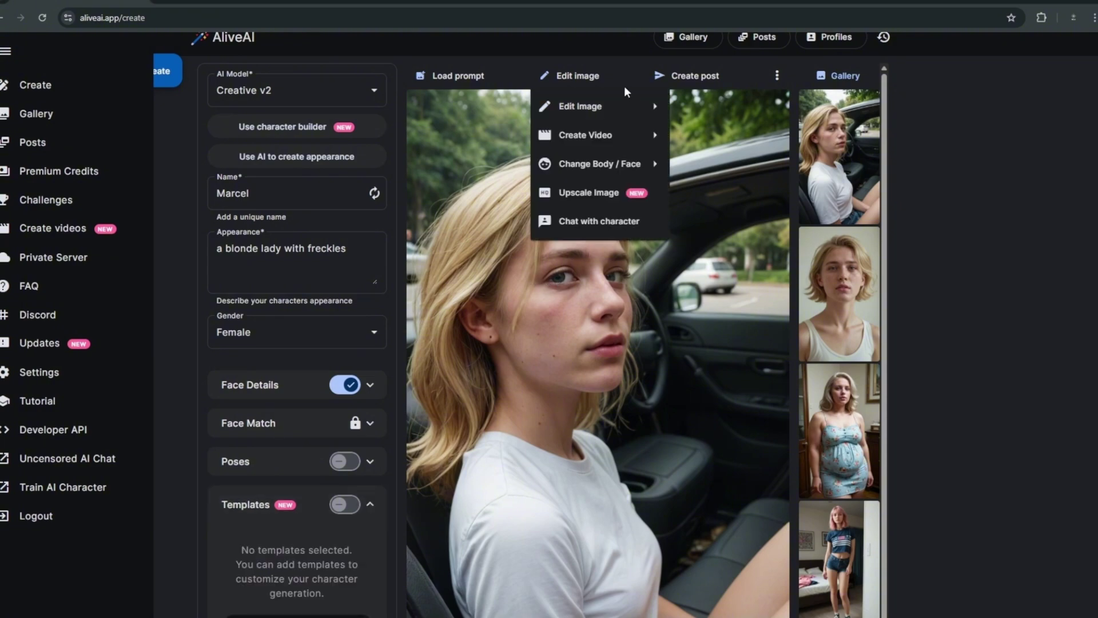
pyautogui.click(850, 264)
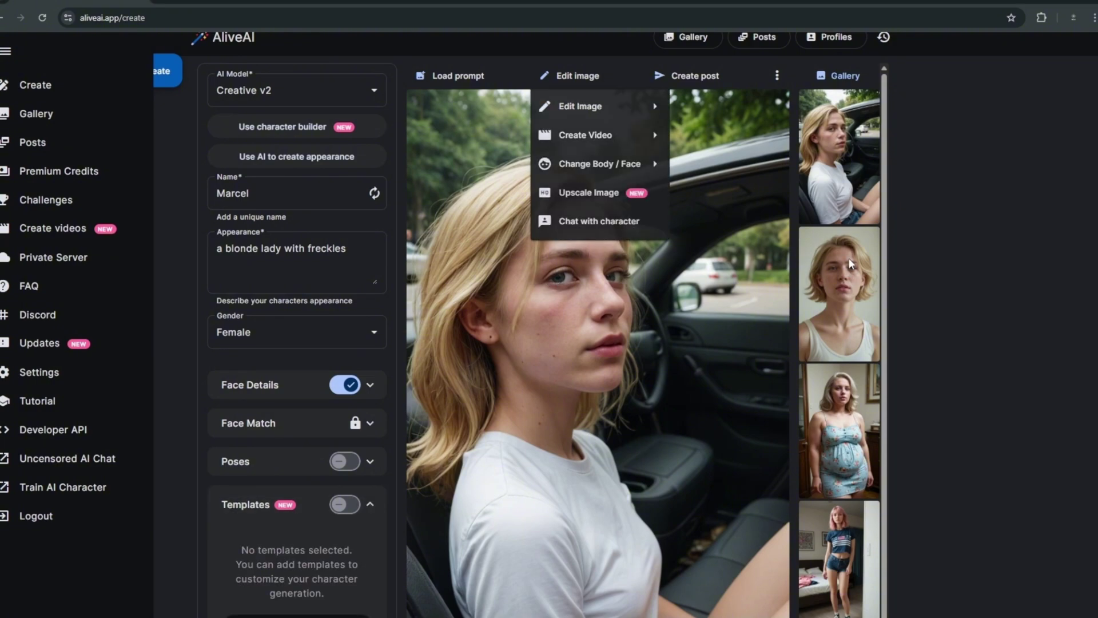
pyautogui.click(851, 264)
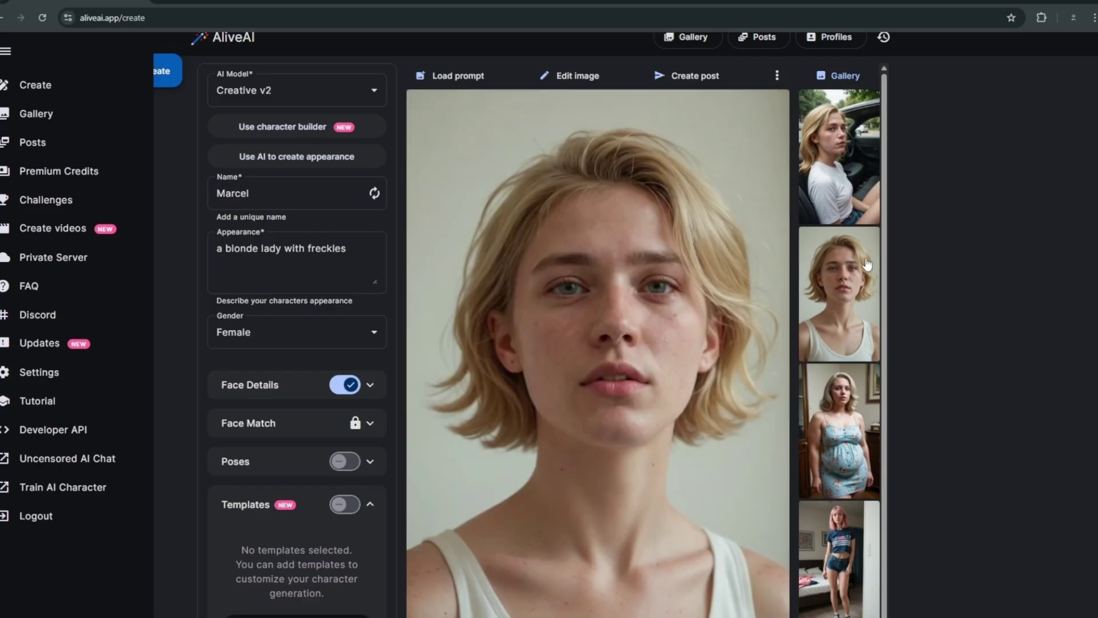
pyautogui.click(553, 72)
pyautogui.moveTo(594, 107)
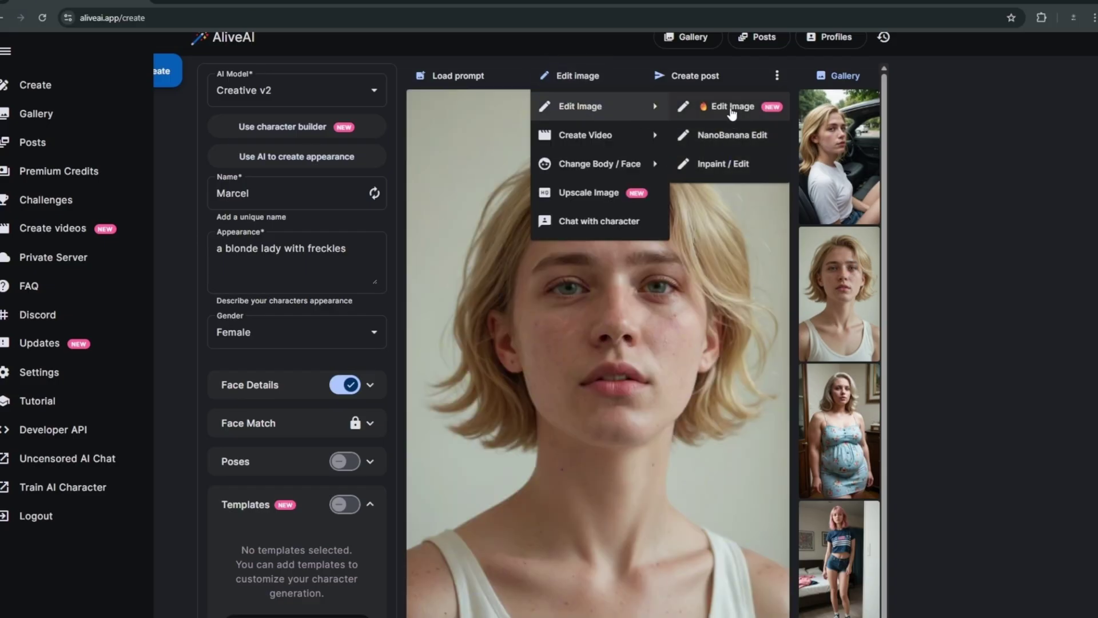
pyautogui.click(723, 163)
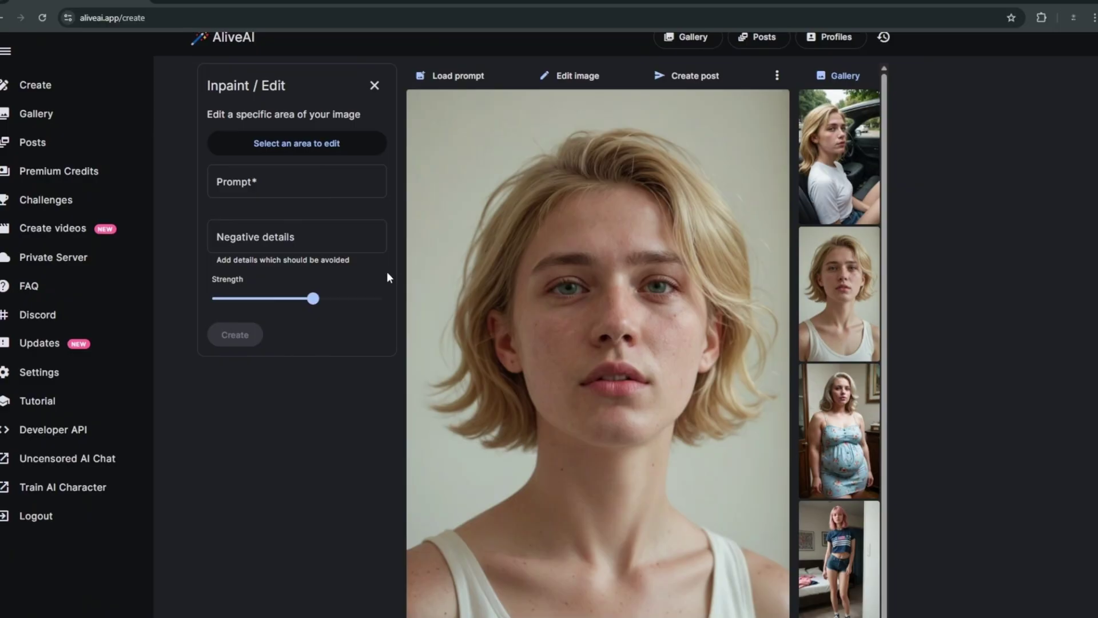
# - Mask both eyes and inpaint them with the prompt 'green eyes'
pyautogui.click(246, 144)
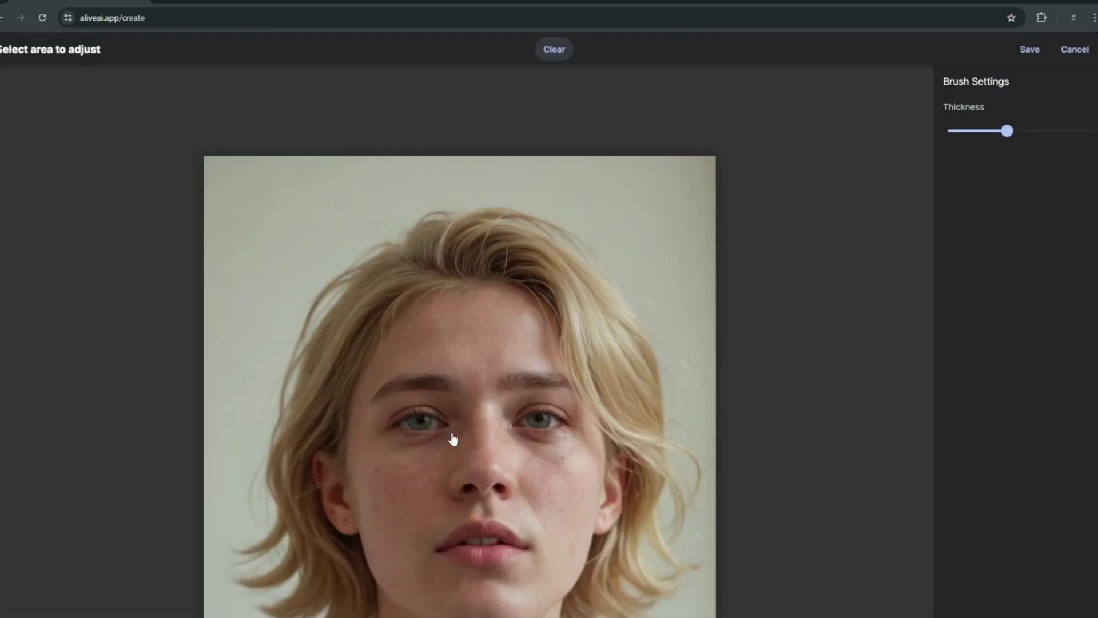
pyautogui.moveTo(400, 423)
pyautogui.mouseDown()
pyautogui.moveTo(556, 418)
pyautogui.moveTo(379, 417)
pyautogui.moveTo(466, 417)
pyautogui.mouseUp()
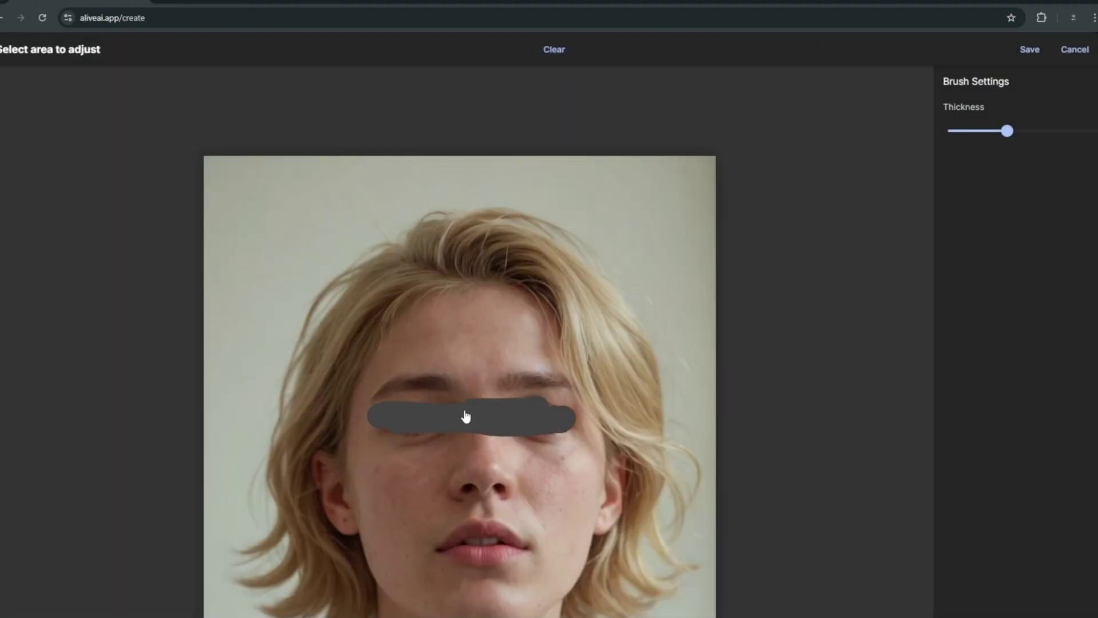
pyautogui.click(1024, 49)
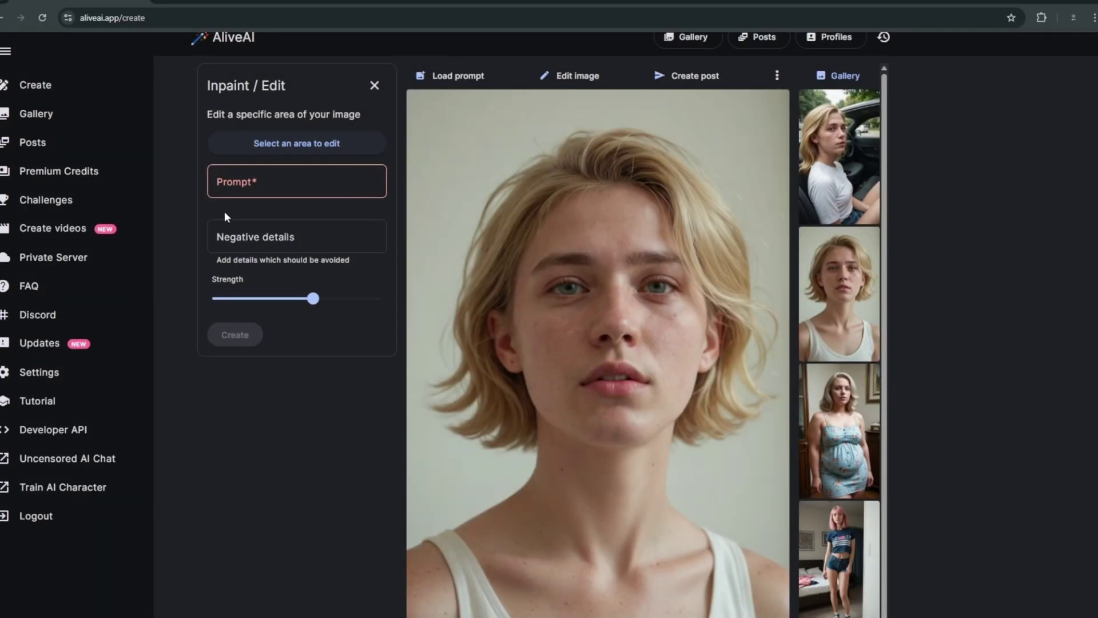
pyautogui.click(259, 184)
pyautogui.write('B')
pyautogui.press('BackSpace')
pyautogui.write('B')
pyautogui.press('BackSpace')
pyautogui.write('green eyes')
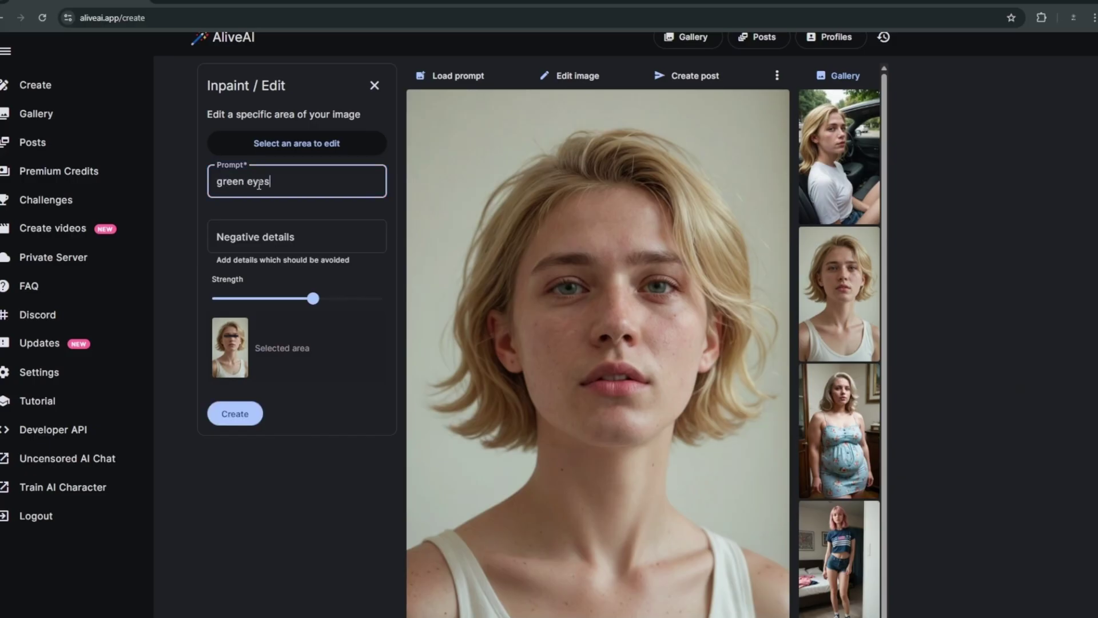
pyautogui.click(234, 414)
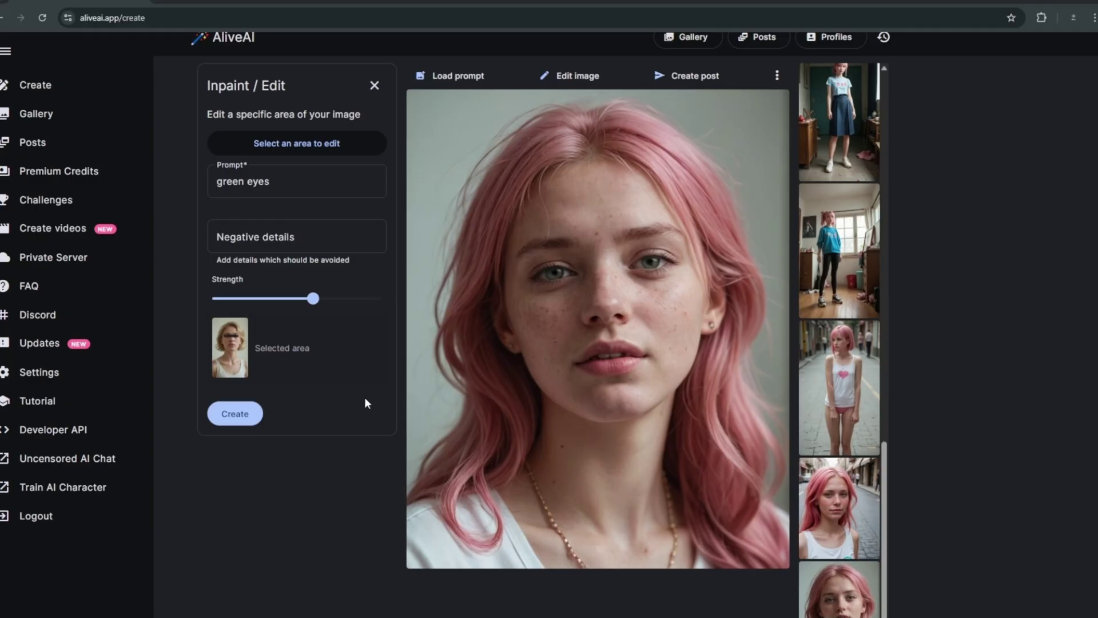
# - Start generating a video from the pink-haired portrait via Edit image > Create Video
pyautogui.click(578, 75)
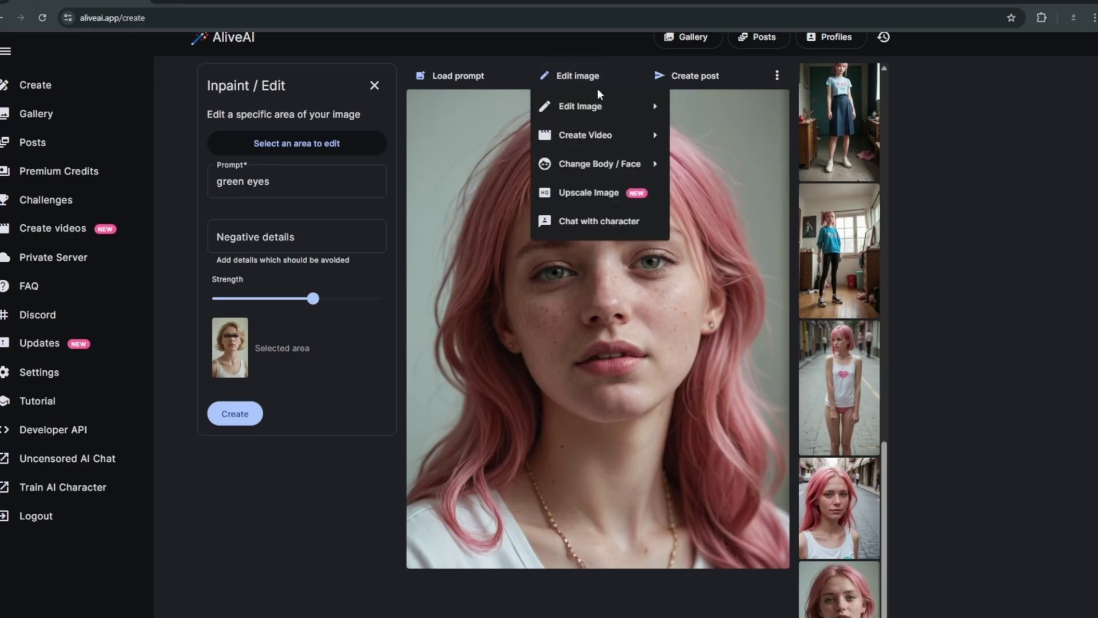
pyautogui.moveTo(601, 149)
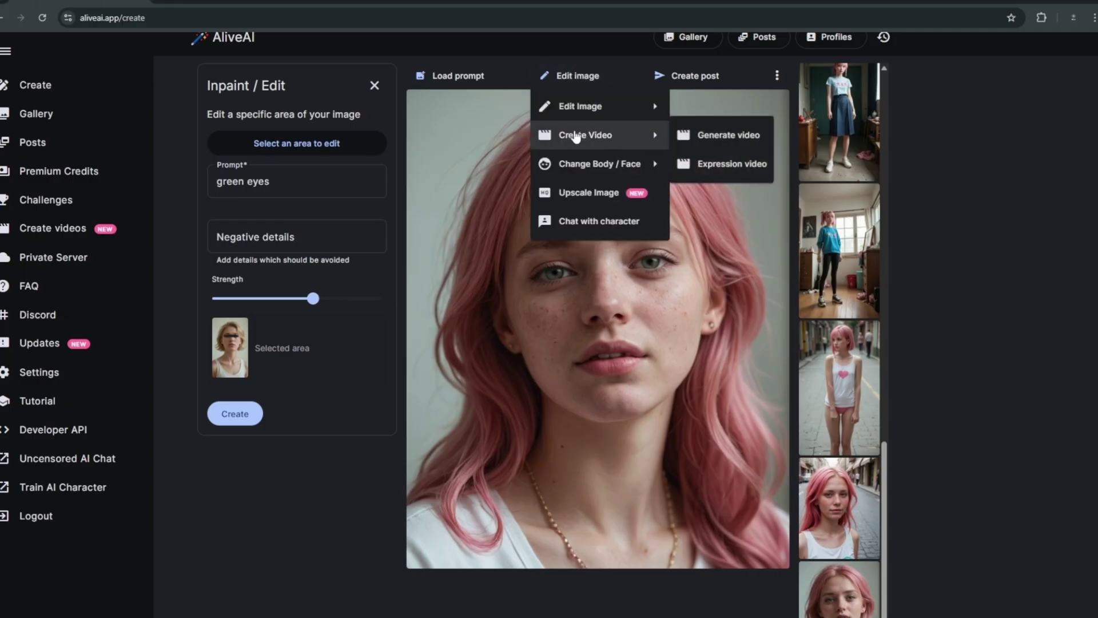
pyautogui.click(722, 137)
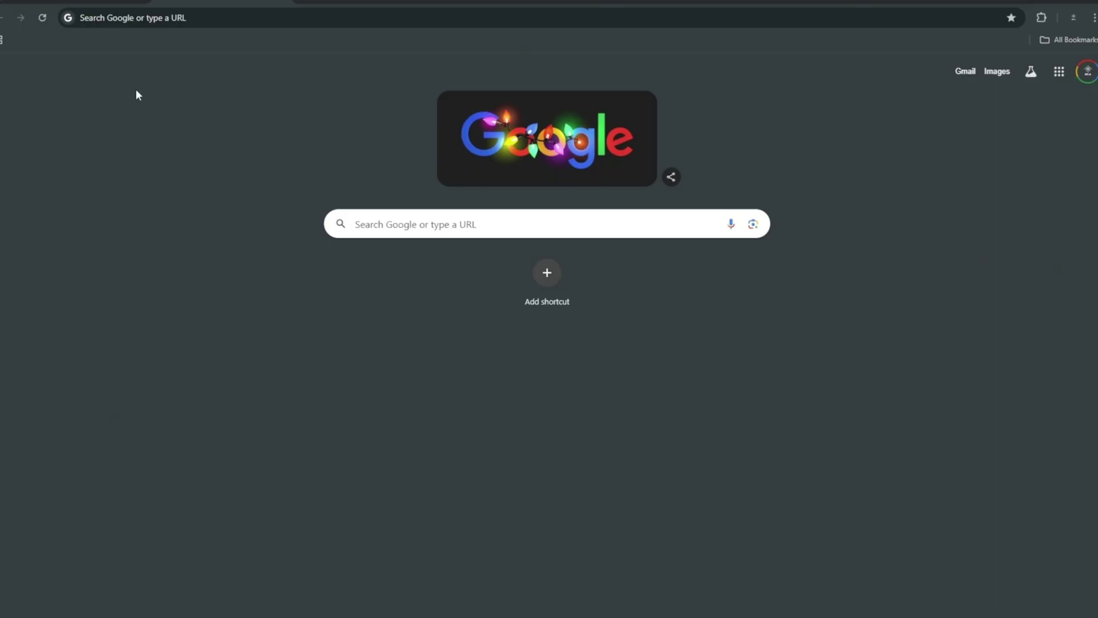
# - Go to digen.ai, dismiss the holiday discount popup, and open the Create workspace
pyautogui.click(130, 17)
pyautogui.write('digen.ai/explore')
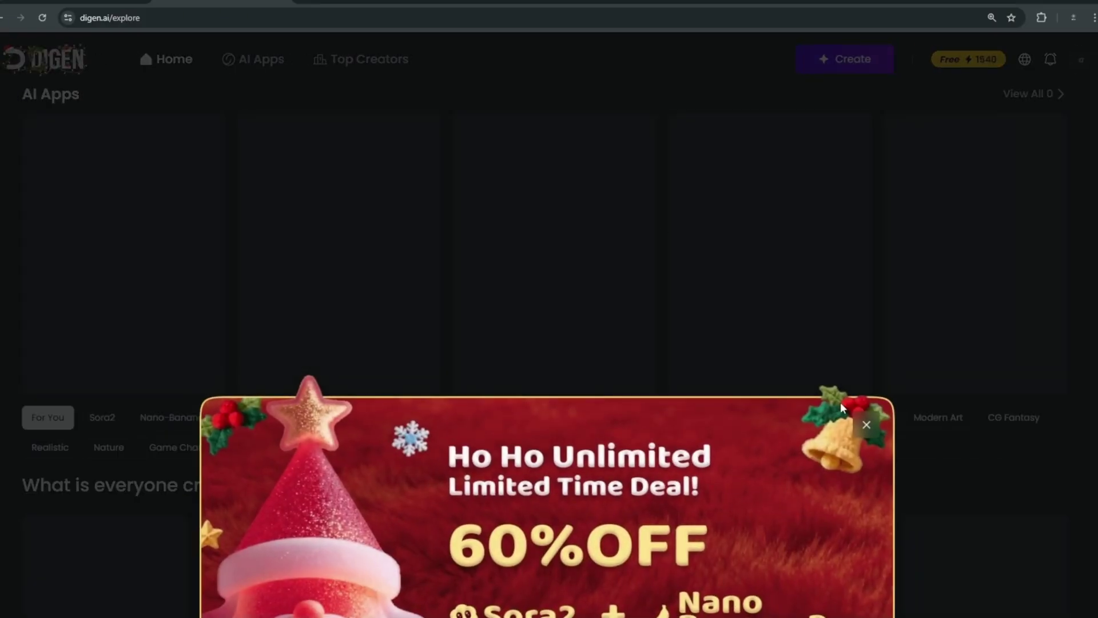
pyautogui.click(866, 425)
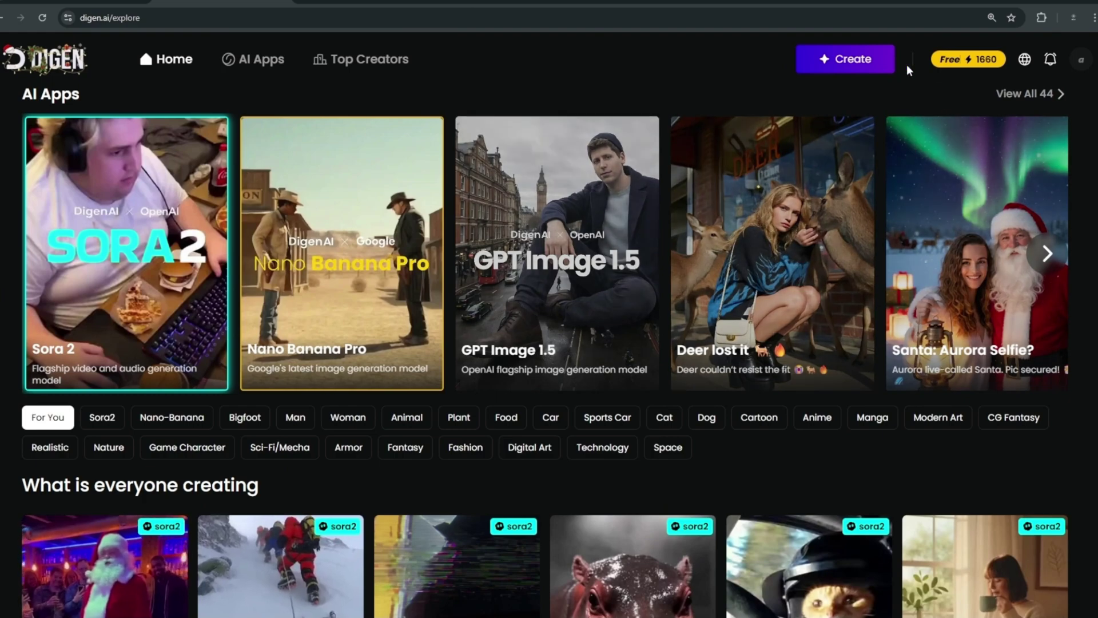
pyautogui.click(868, 62)
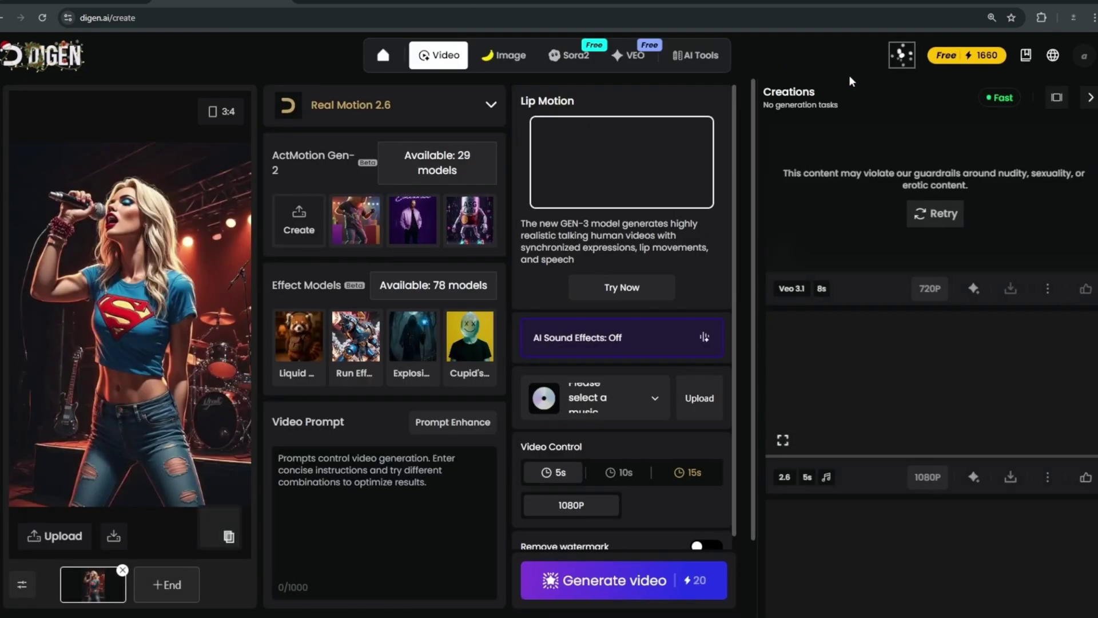
# - Switch to image generation using the Nano Banana Pro model
pyautogui.click(510, 55)
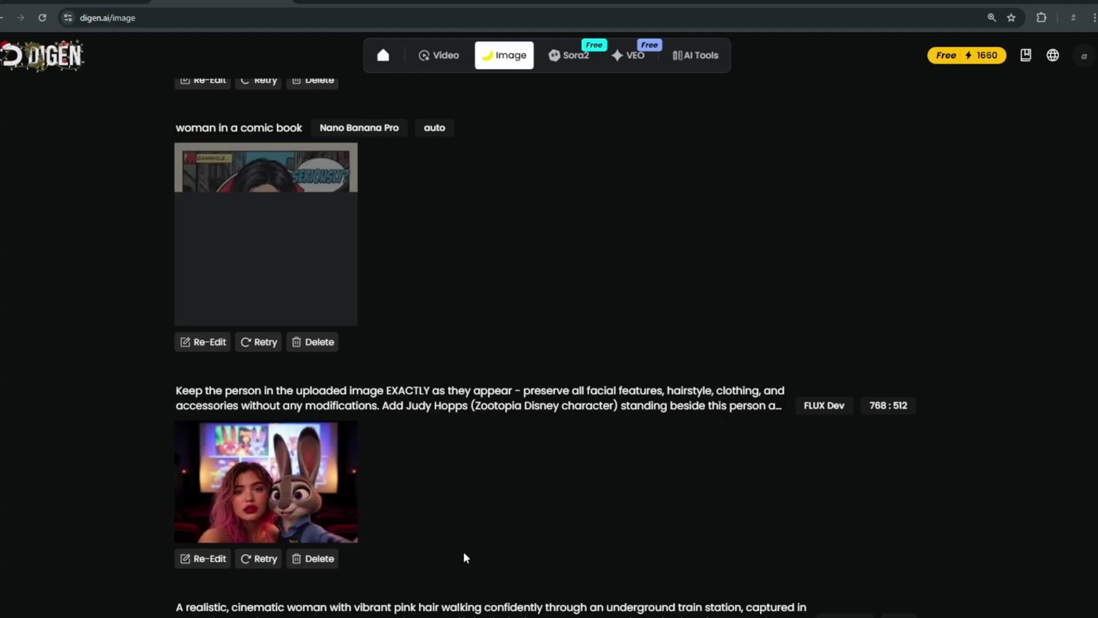
pyautogui.scroll(-6, 549, 343)
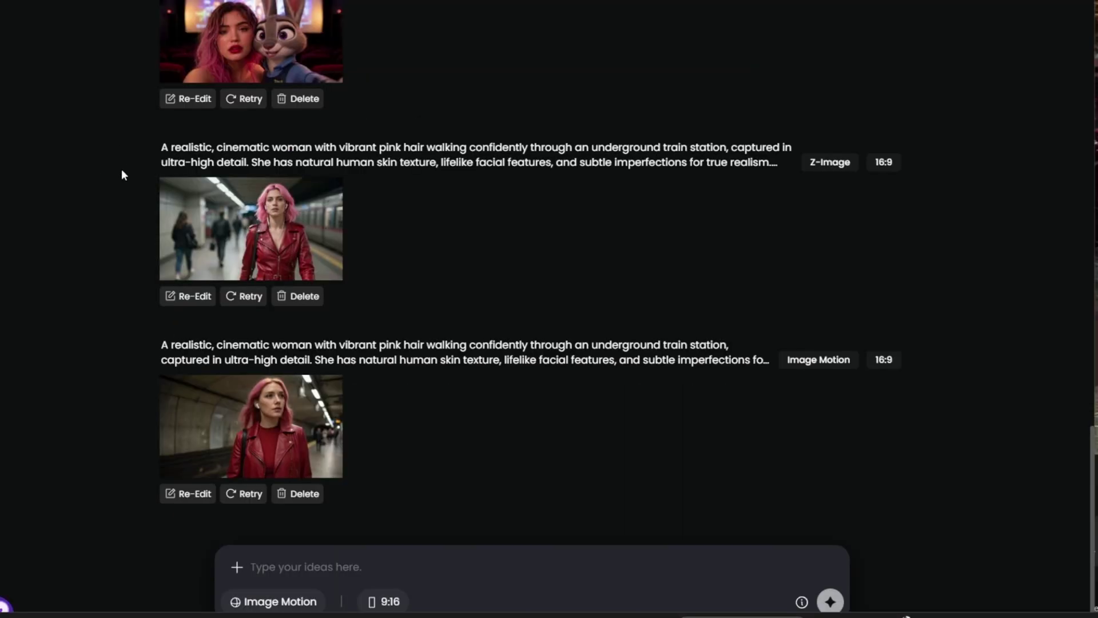
pyautogui.click(275, 601)
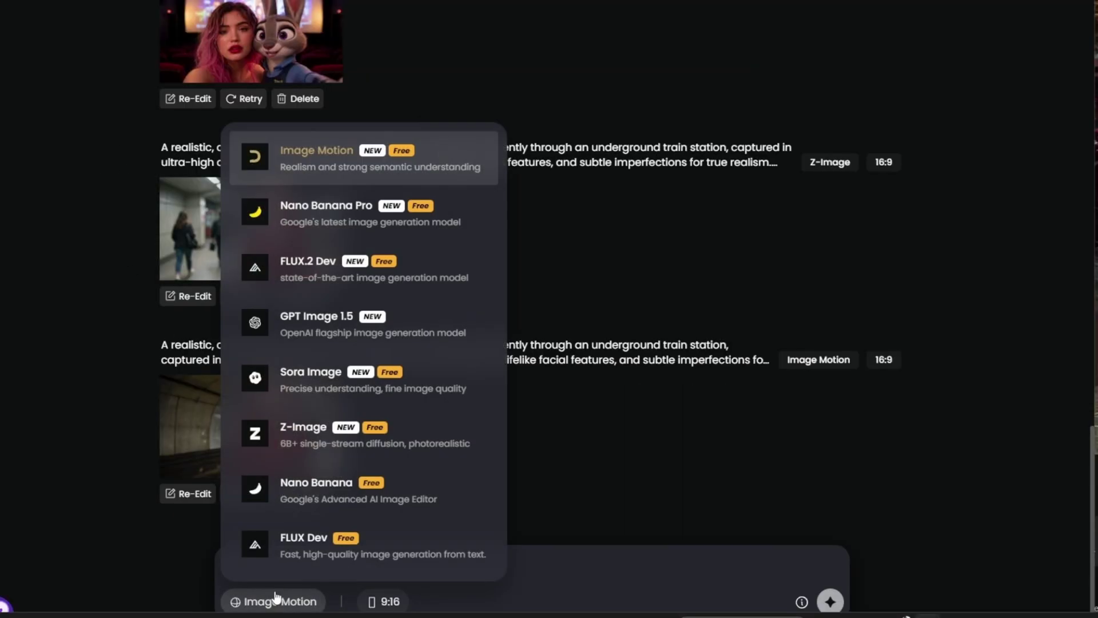
pyautogui.click(421, 219)
# - Generate 'a blonde woman with freckles' and view the portrait at full size
pyautogui.click(289, 567)
pyautogui.write('a blond')
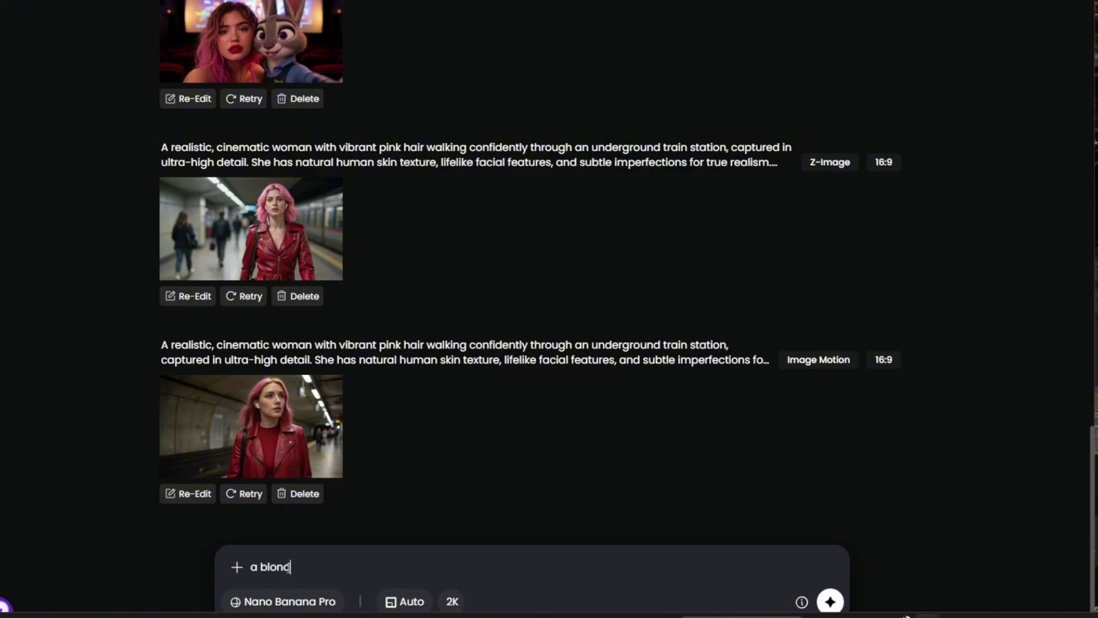
pyautogui.write('e woman with freckles')
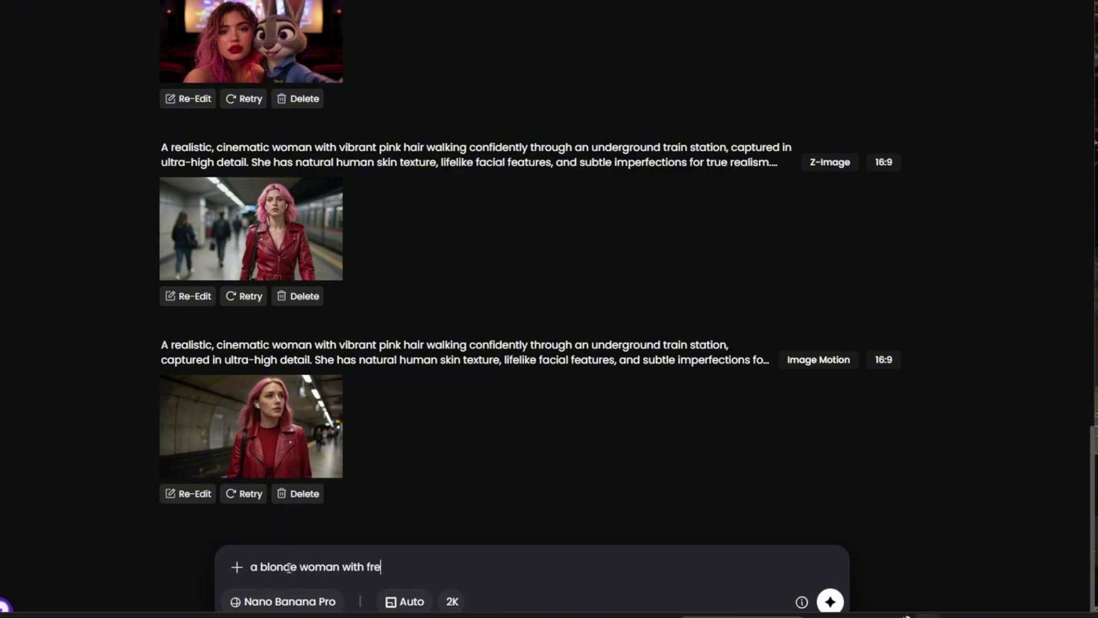
pyautogui.press('Return')
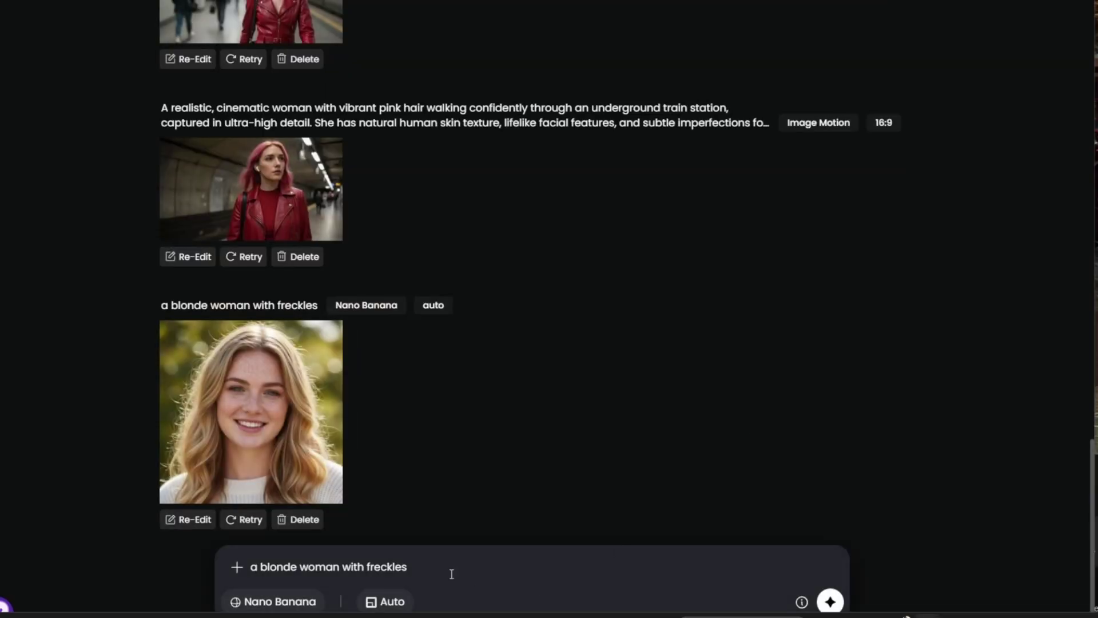
pyautogui.click(262, 426)
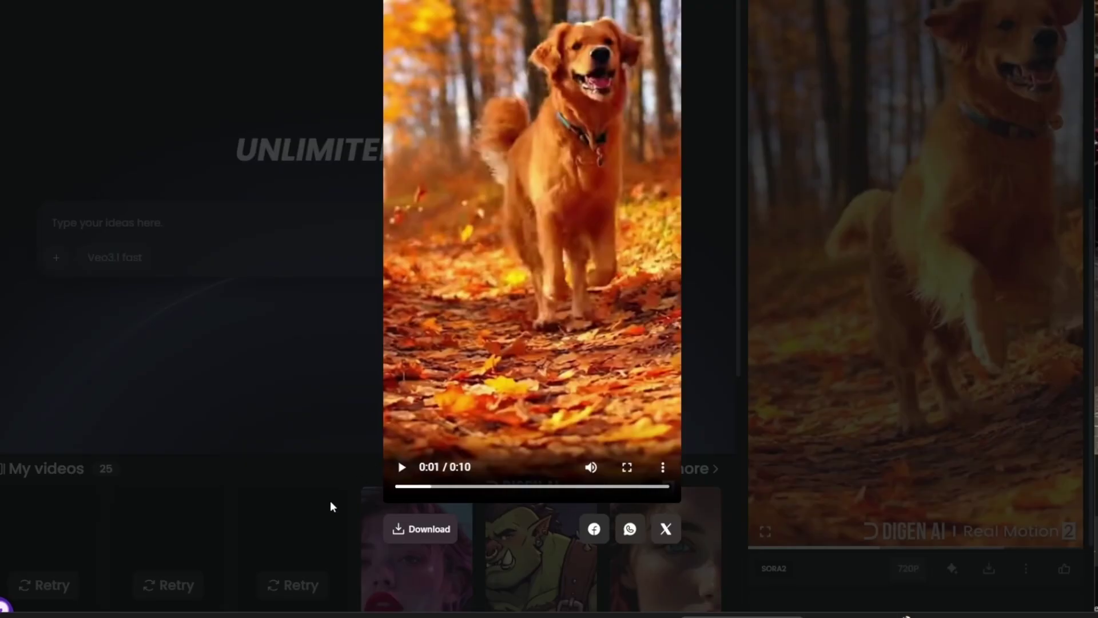
# - Play, pause and close the dog video preview
pyautogui.click(401, 467)
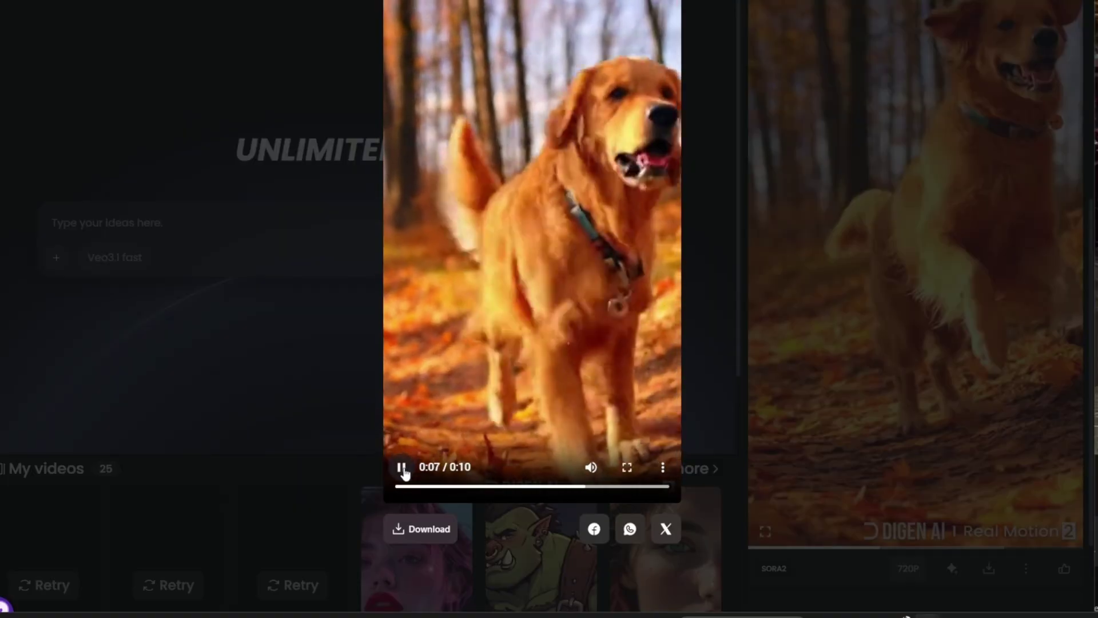
pyautogui.click(402, 468)
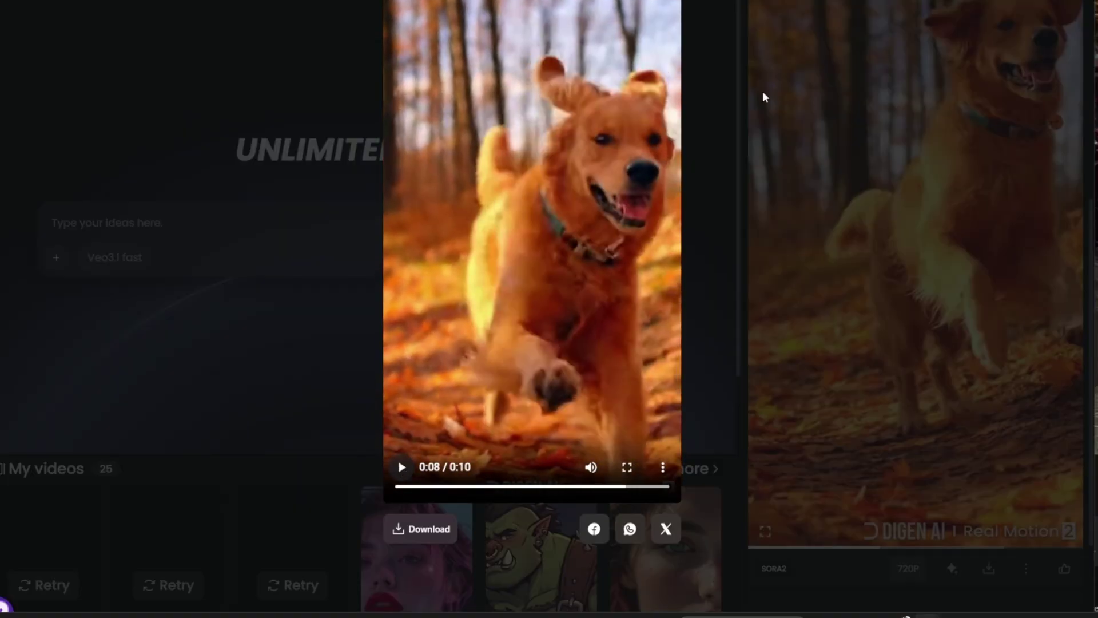
pyautogui.press('Escape')
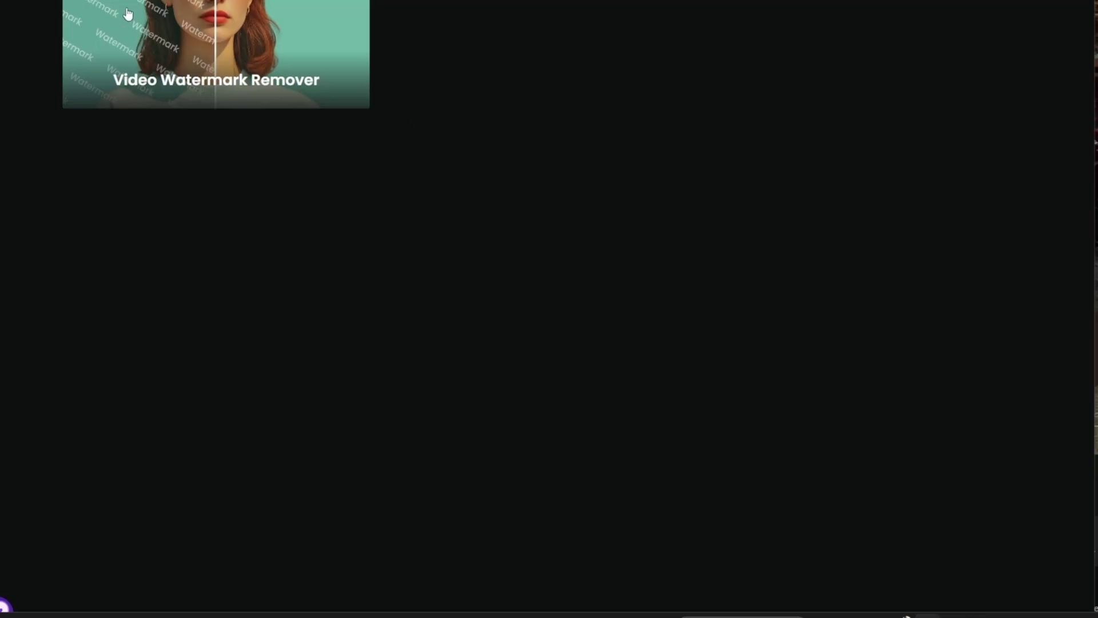
# - Visit the Unlimited Sora2 page, open the account menu, then a new browser tab
pyautogui.click(127, 14)
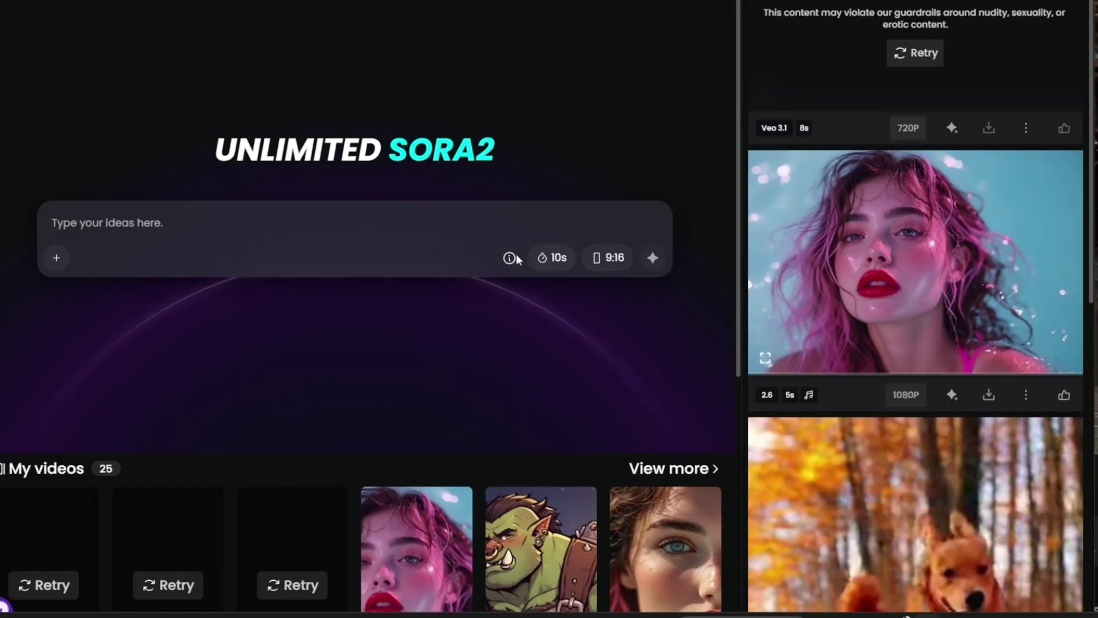
pyautogui.moveTo(510, 259)
pyautogui.click(979, 2)
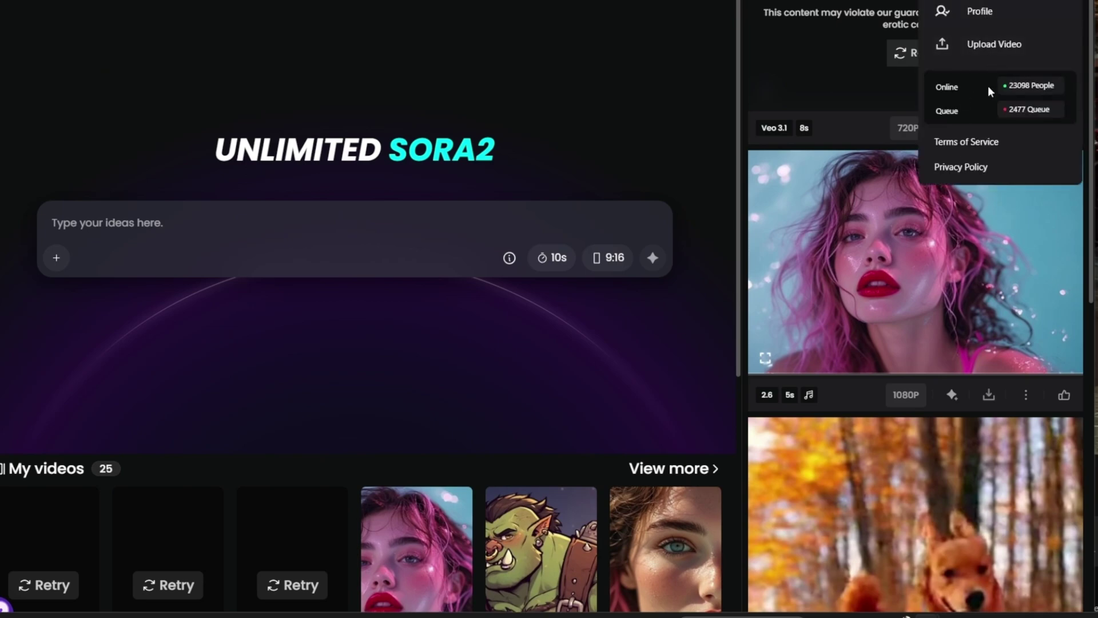
pyautogui.hotkey('ctrl', 't')
# - Search for 'temp mail' and open the temp-mail.org site
pyautogui.write('temp mail')
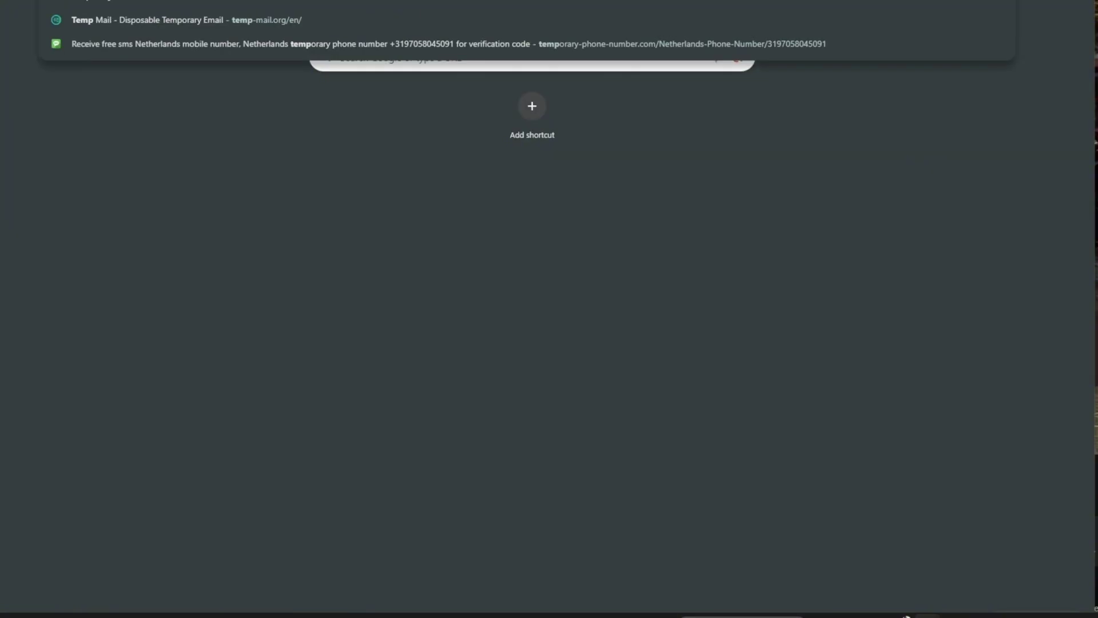
pyautogui.press('Return')
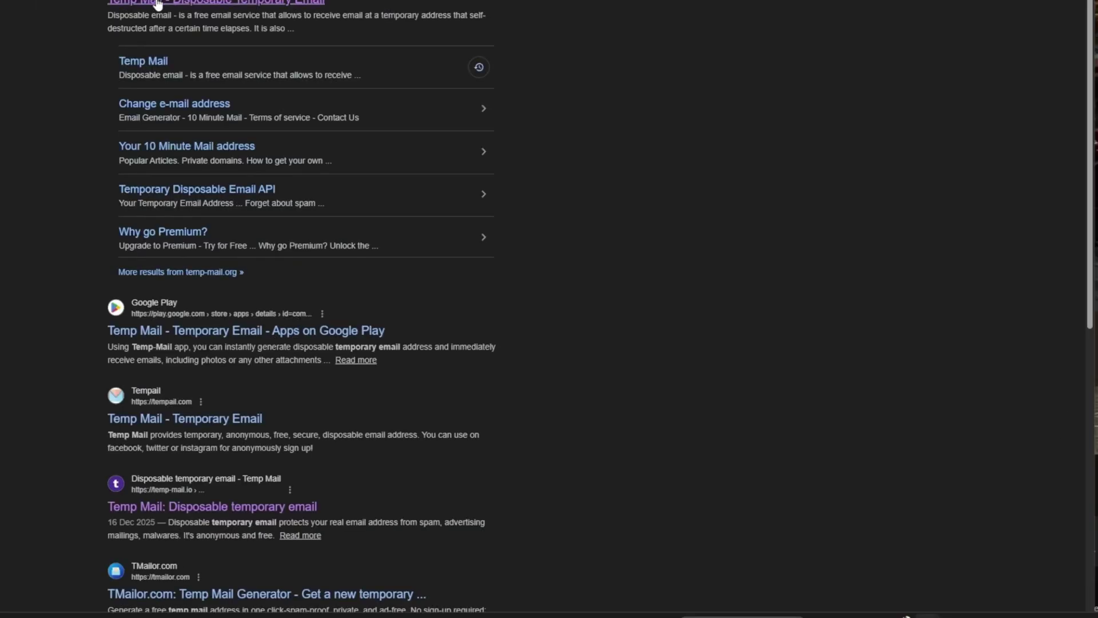
pyautogui.click(152, 2)
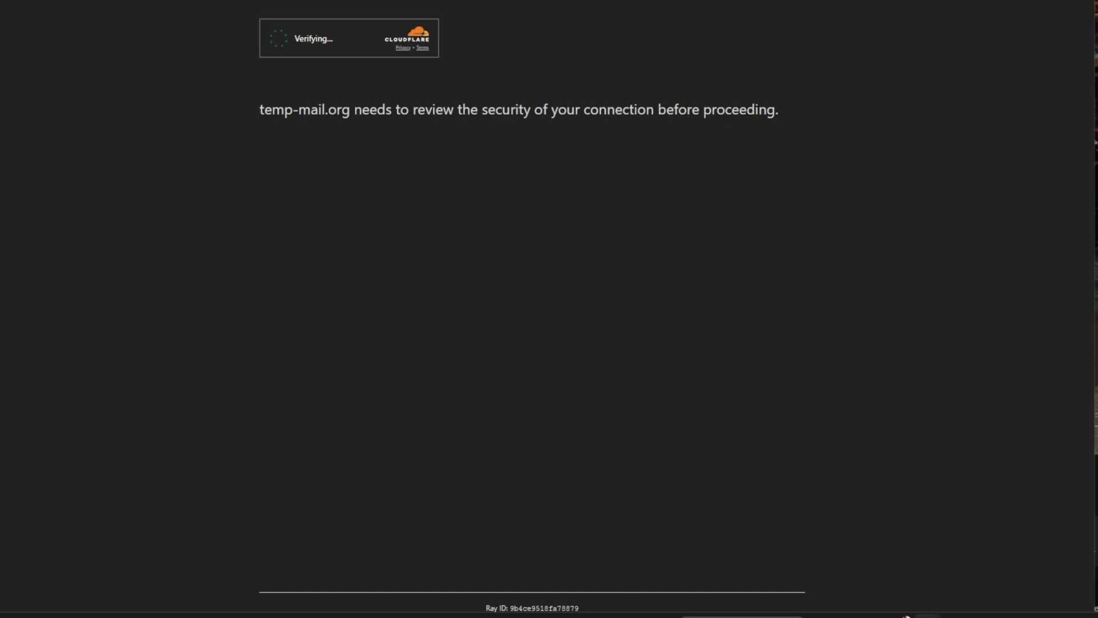
# - Pass the Cloudflare check and copy the disposable email address
pyautogui.click(279, 40)
pyautogui.click(662, 139)
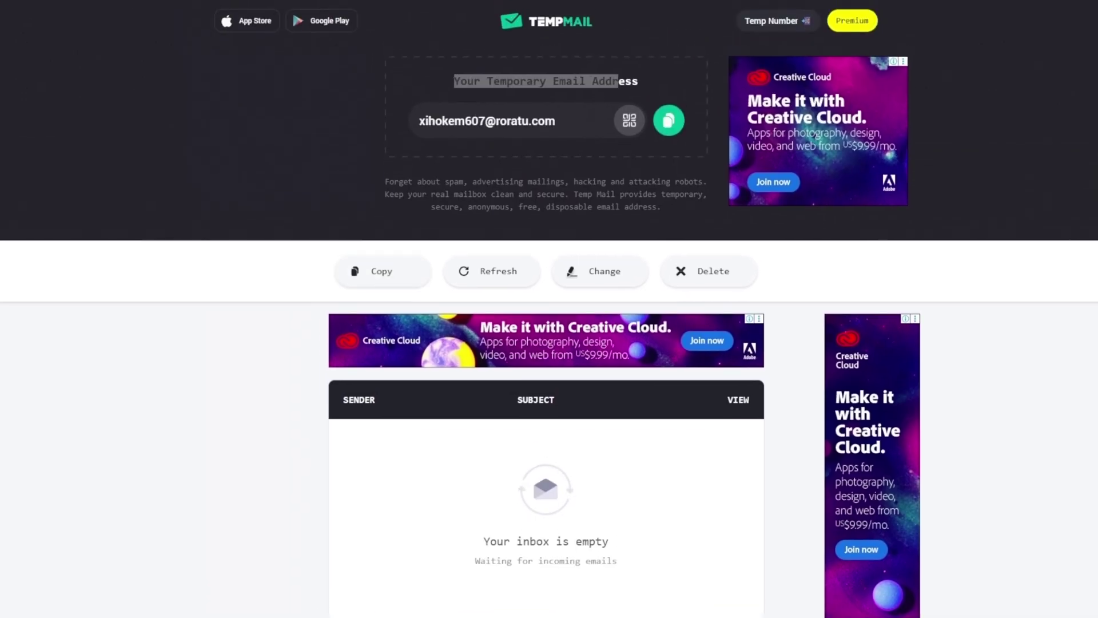
pyautogui.click(667, 120)
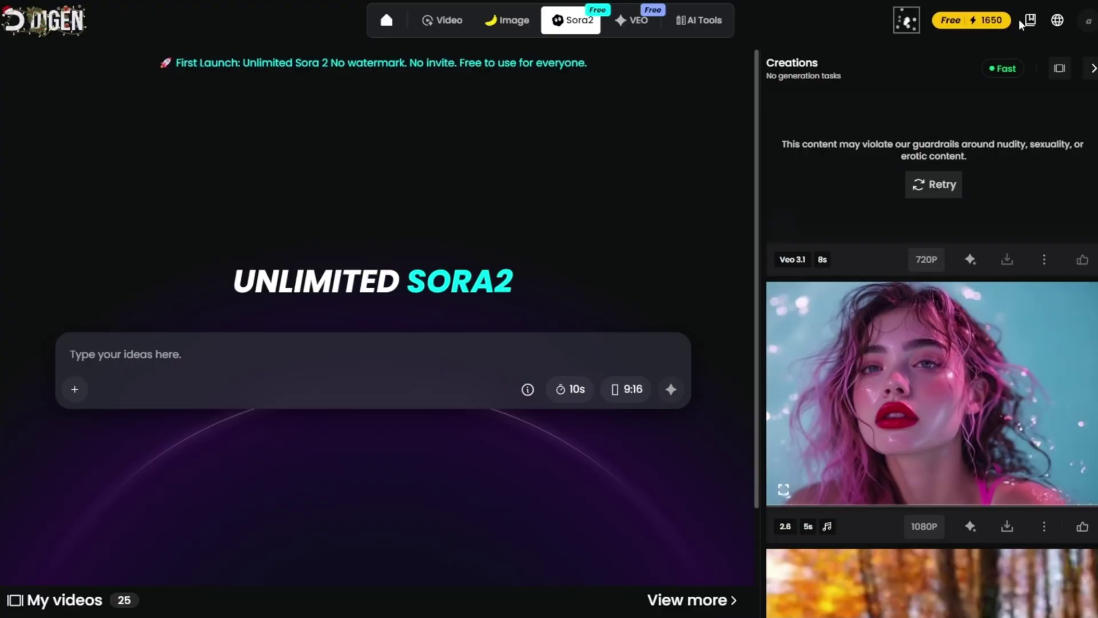